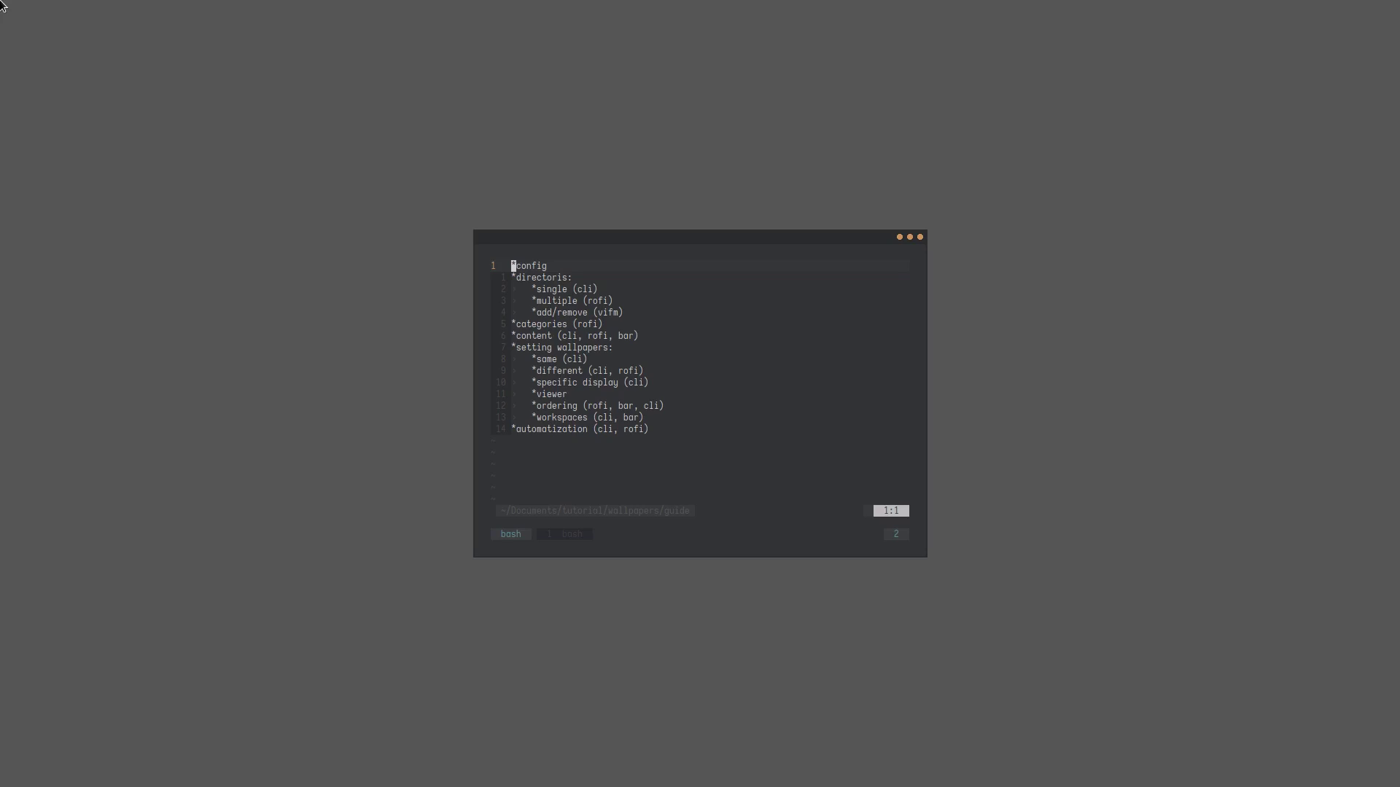
Step: In the terminal's second window, run watch -n 1 tail -6 .config/orw/config to monitor the wallpaper configuration
{"action": "key", "text": "1"}
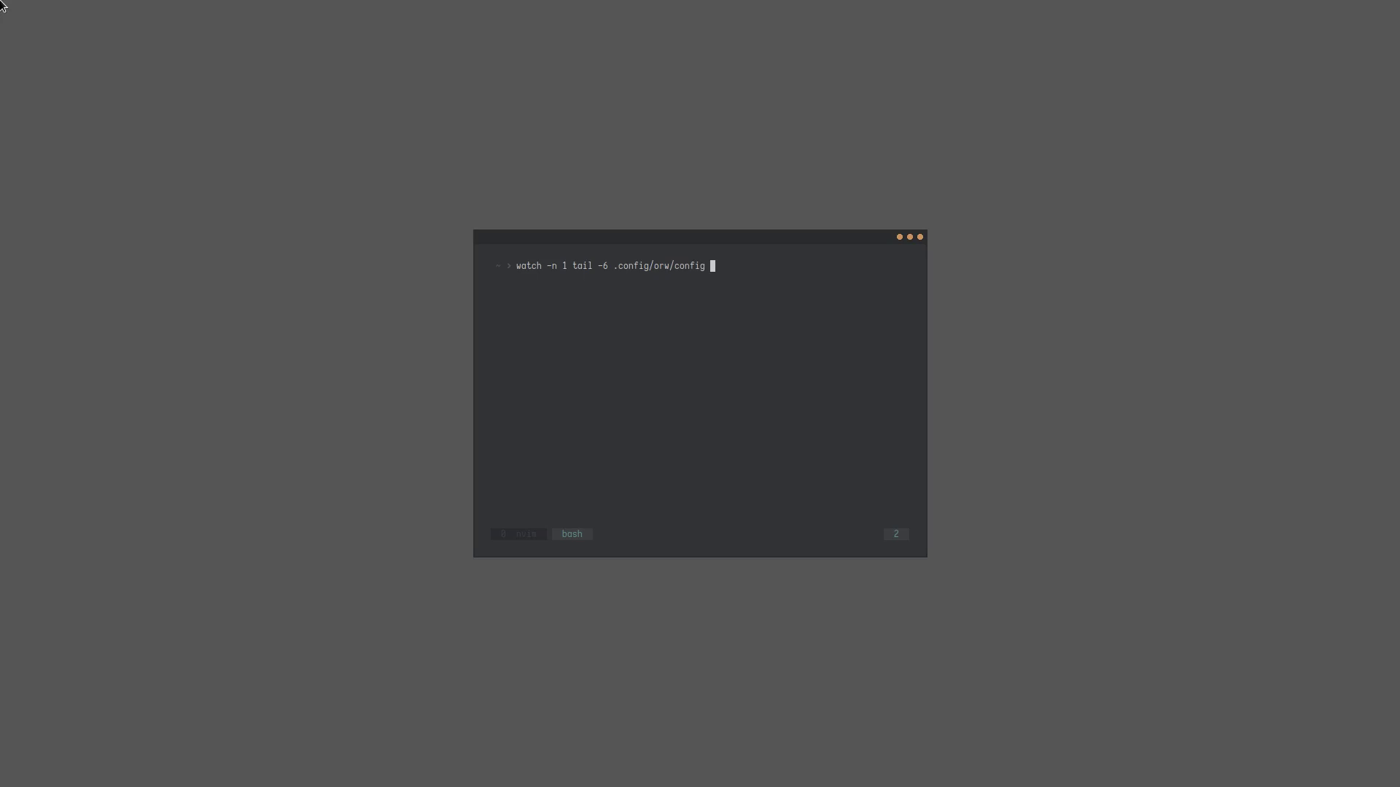
{"action": "key", "text": "Return"}
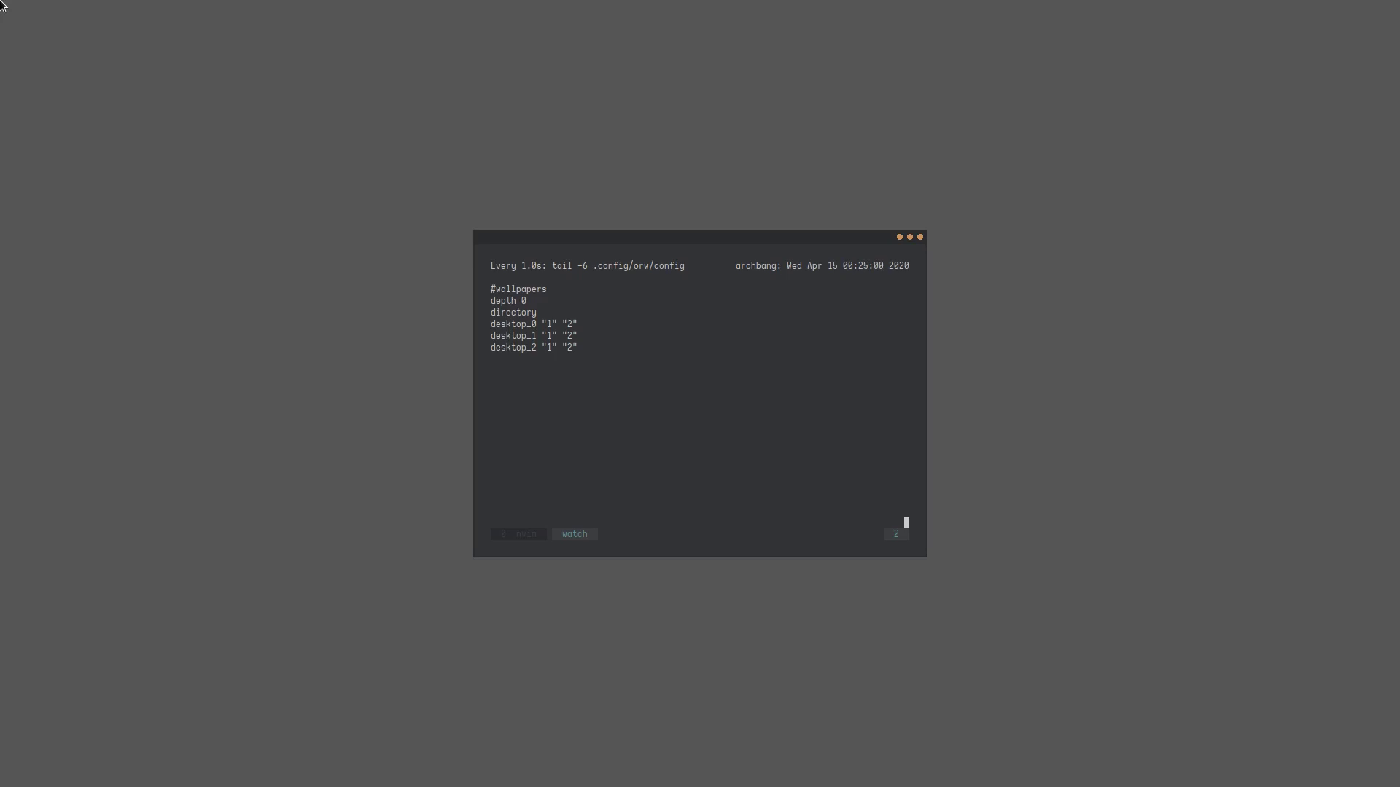
Step: Move to the directories heading in the guide file, and return to the window watching the configuration
{"action": "key", "text": "ctrl+b"}
{"action": "key", "text": "0"}
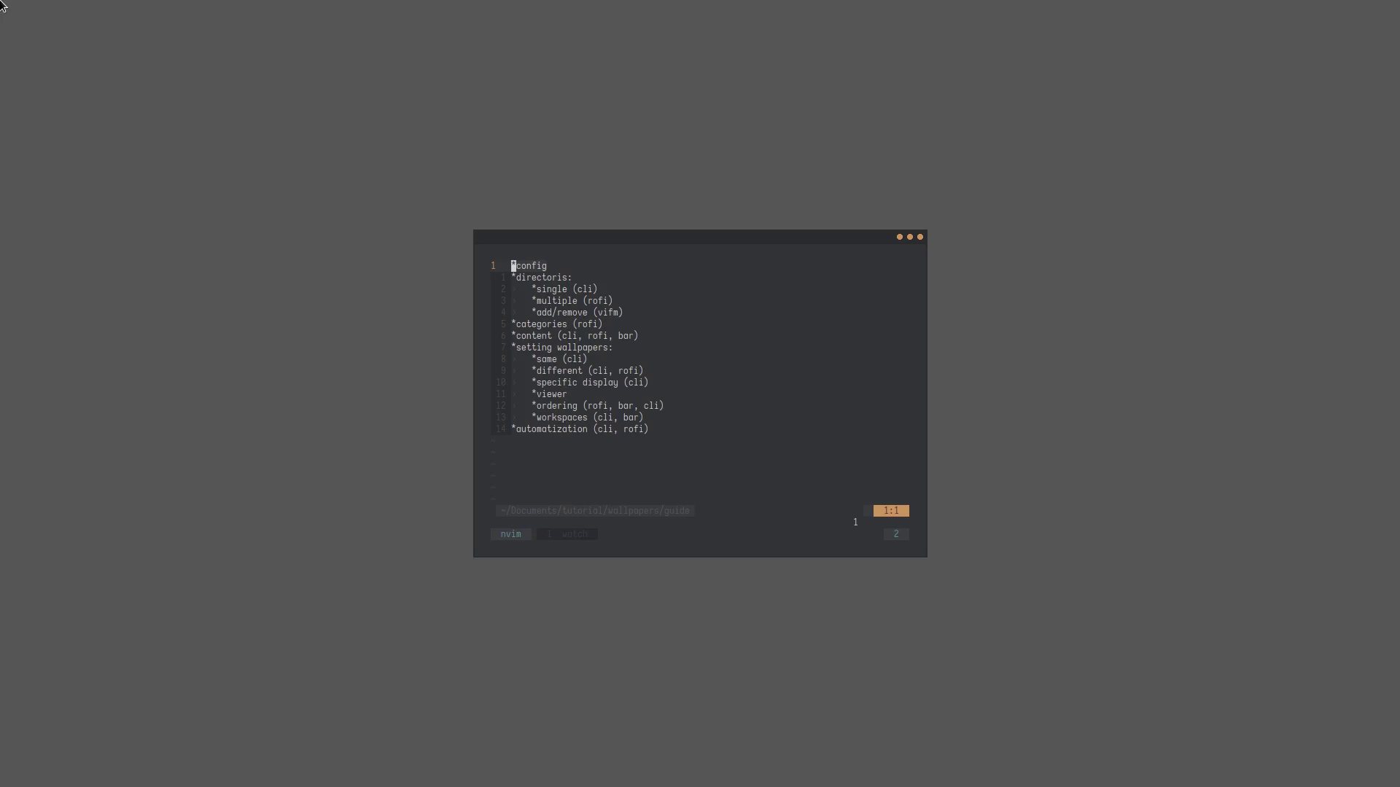
{"action": "key", "text": "j"}
{"action": "key", "text": "ctrl+b"}
{"action": "key", "text": "1"}
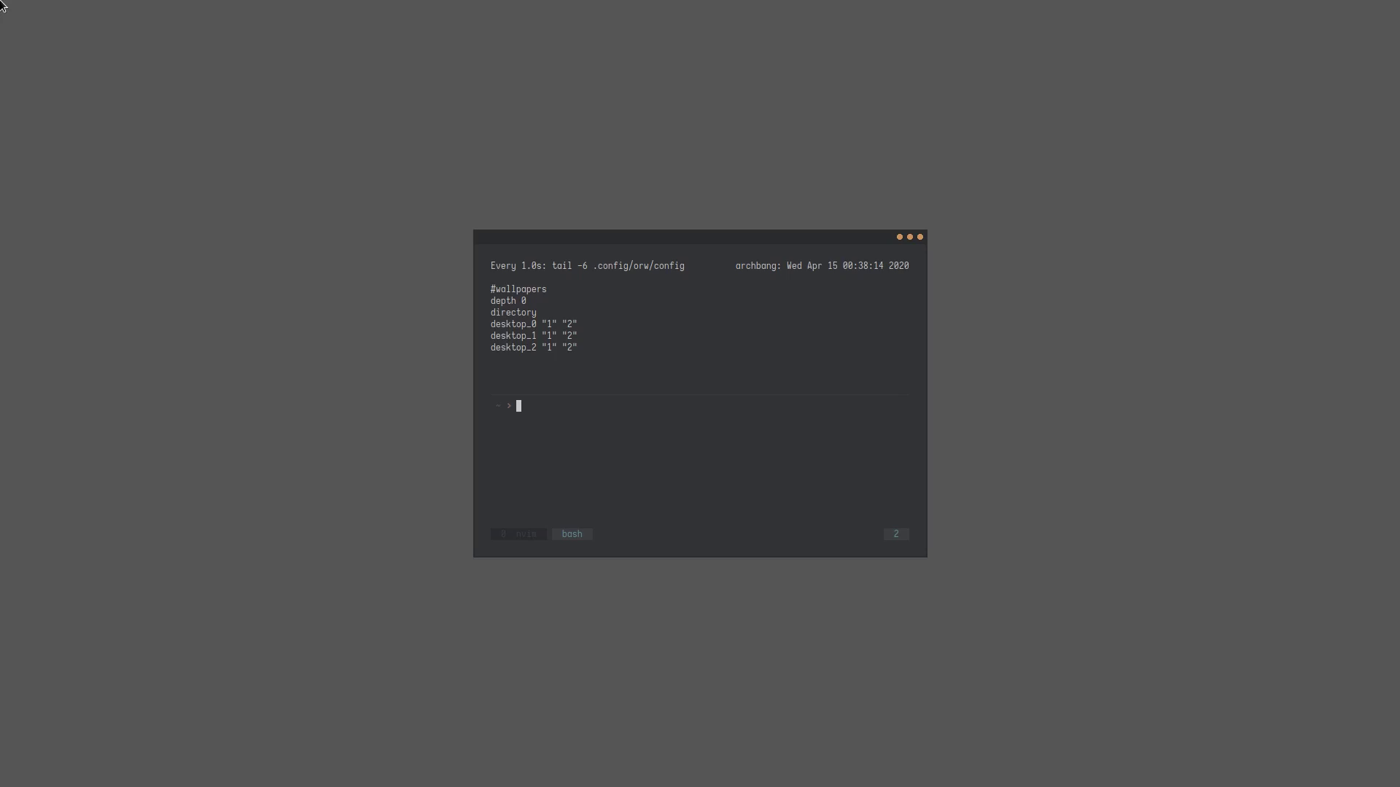
Step: List the contents of Pictures/wallpapers/ in long format with the ll command
{"action": "type", "text": "1l Pictures/"}
{"action": "type", "text": "wallpapers/"}
{"action": "key", "text": "Return"}
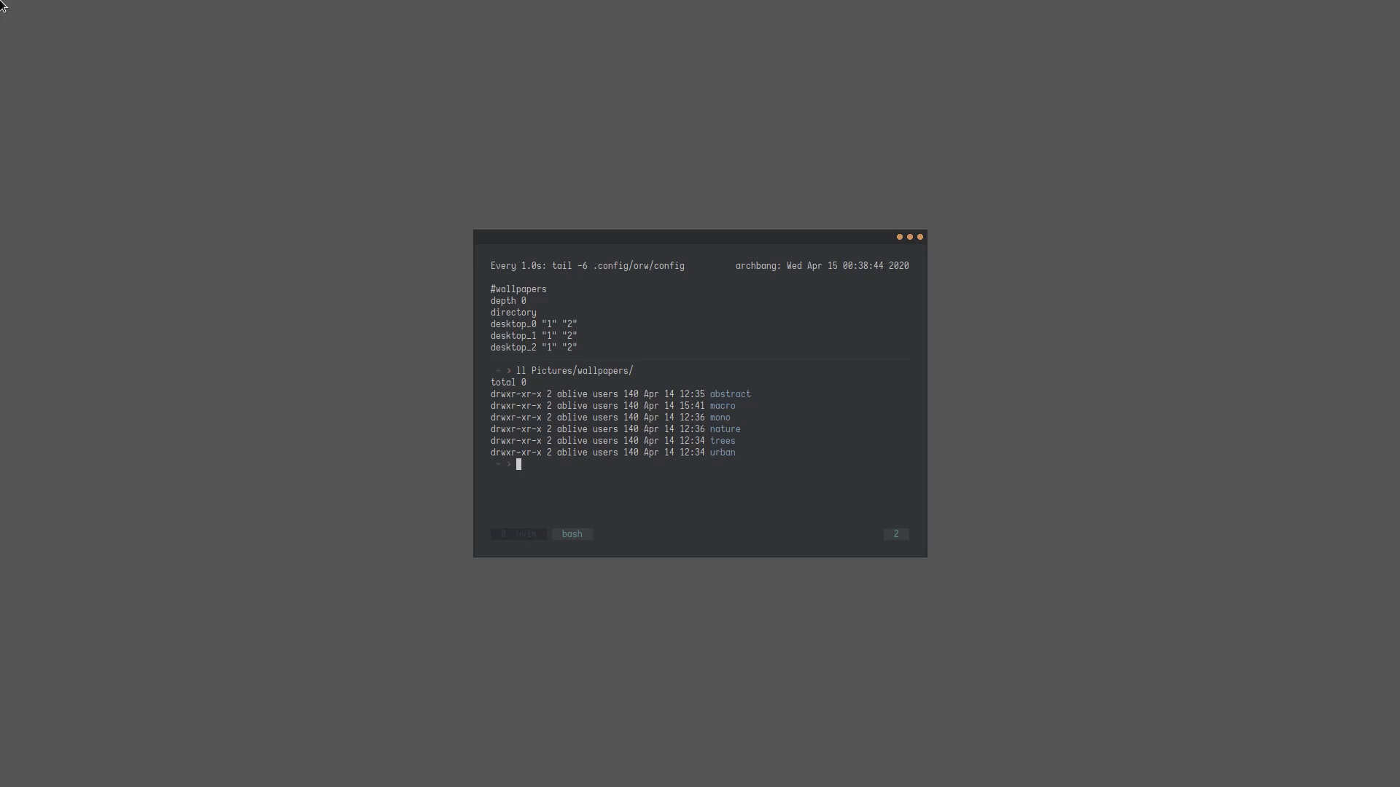
Step: Set Pictures/wallpapers/nature/ as the wallpaper directory with wallctl.sh -d, and move the terminal window to the desktop's left side
{"action": "type", "text": "wallctl.sh -d Pictures/wallpapers/"}
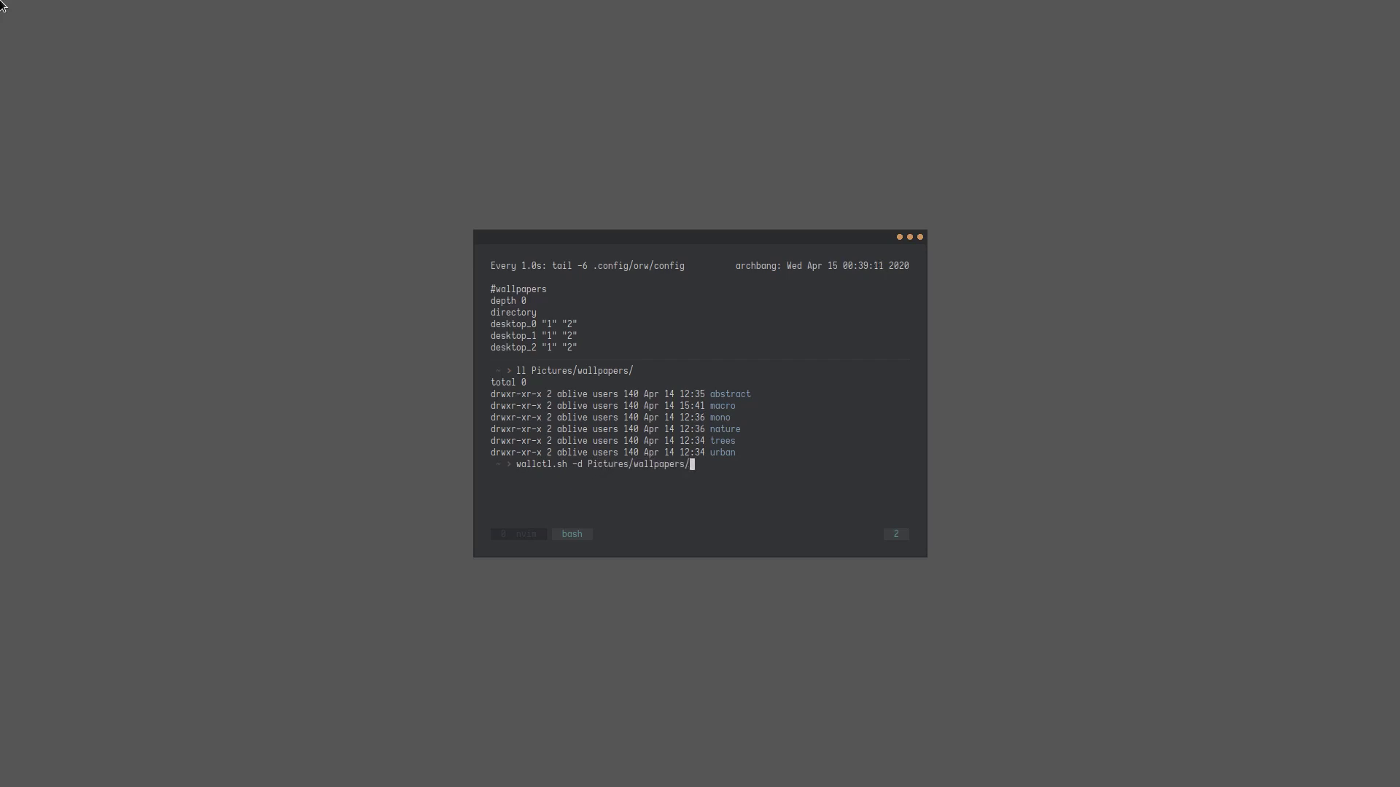
{"action": "type", "text": "nature/"}
{"action": "key", "text": "Return"}
{"action": "key", "text": "super+Left"}
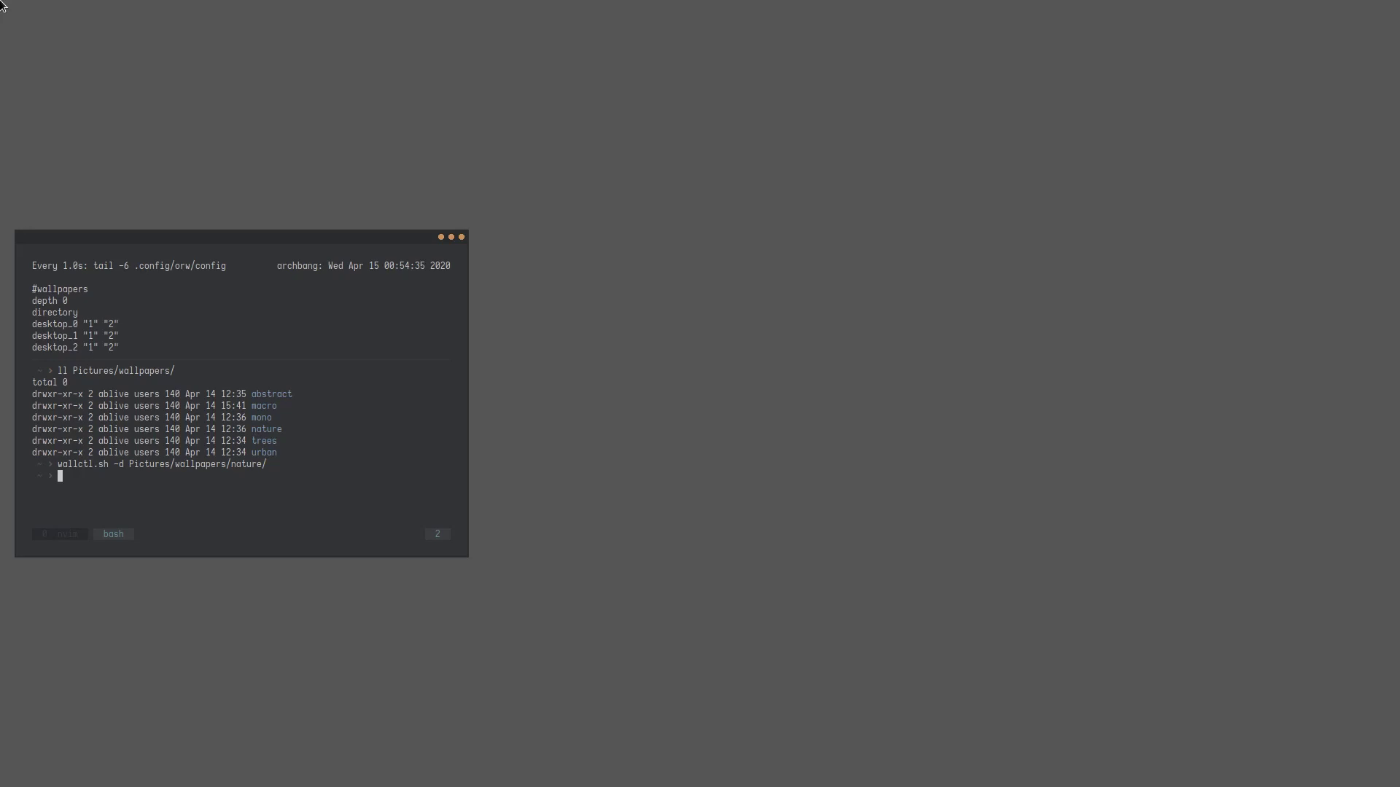
Step: Open the rofi file browser and go to the Pictures/wallpapers folder
{"action": "key", "text": "super+f"}
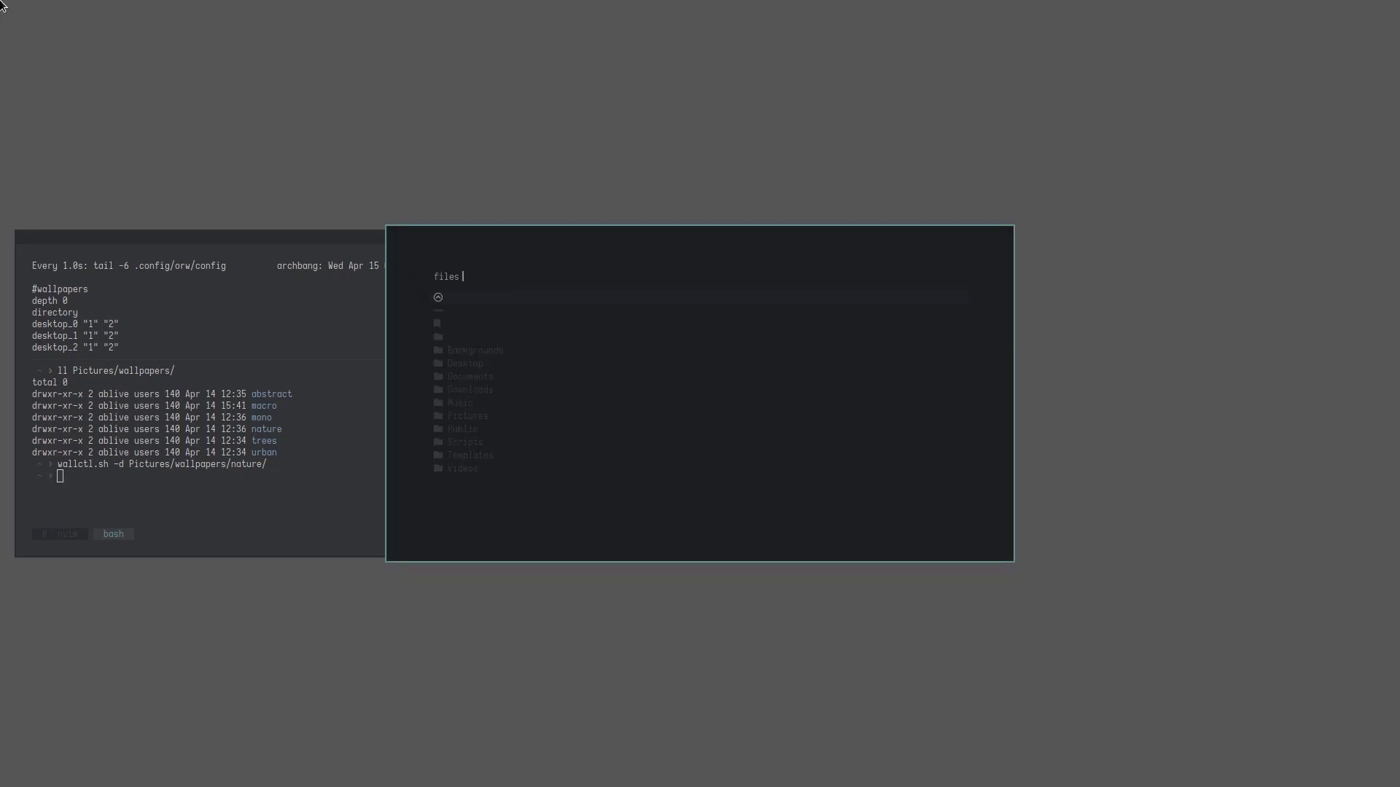
{"action": "type", "text": "pic"}
{"action": "key", "text": "Return"}
{"action": "type", "text": "wall"}
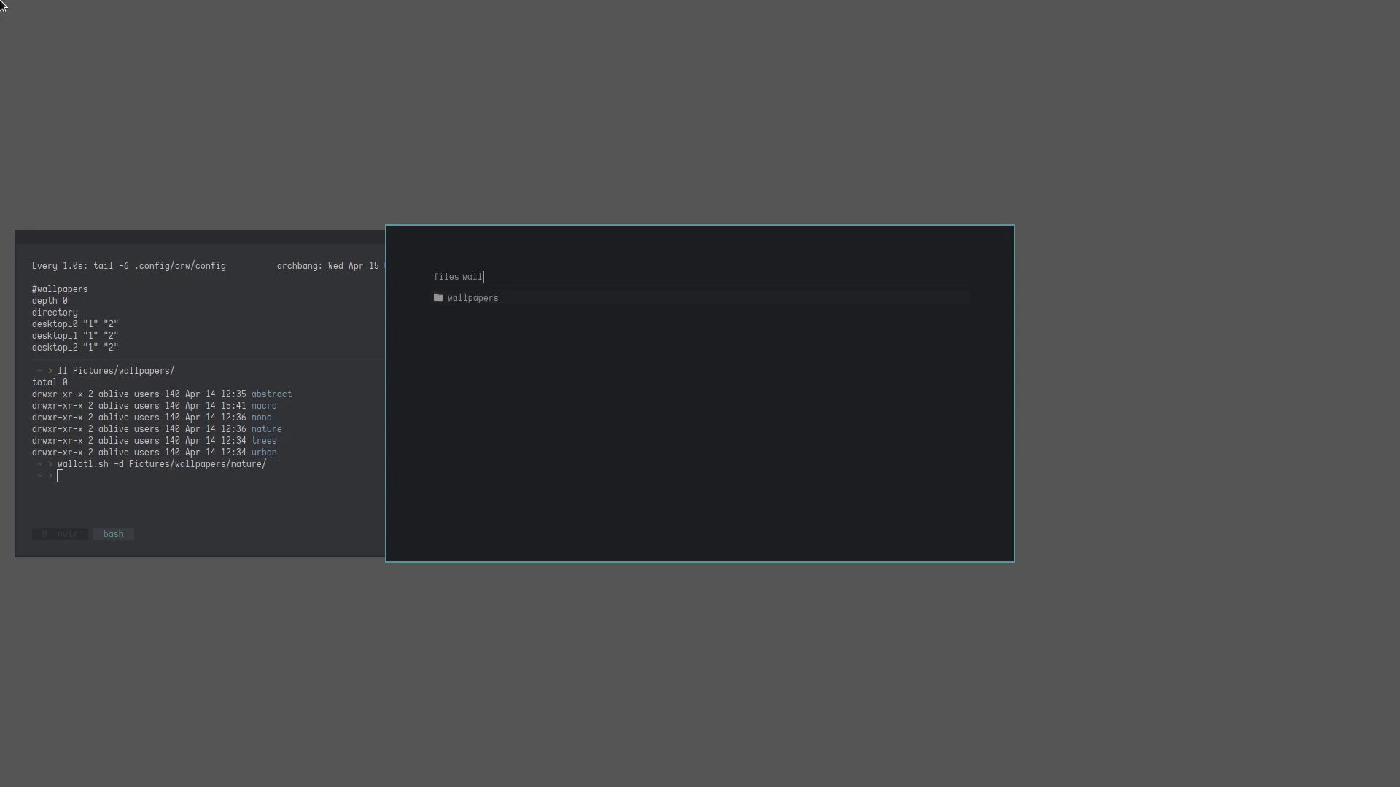
{"action": "key", "text": "Return"}
Step: Start a multiple selection in the wallpapers folder and select the nature and urban folders
{"action": "type", "text": "sele"}
{"action": "key", "text": "Return"}
{"action": "type", "text": "natu"}
{"action": "key", "text": "Return"}
{"action": "type", "text": "urba"}
{"action": "key", "text": "Return"}
Step: Finish the folder selection and apply set_as_wallpaper_directory to the selected folders
{"action": "key", "text": "Down"}
{"action": "key", "text": "Return"}
{"action": "type", "text": "set"}
{"action": "key", "text": "Down"}
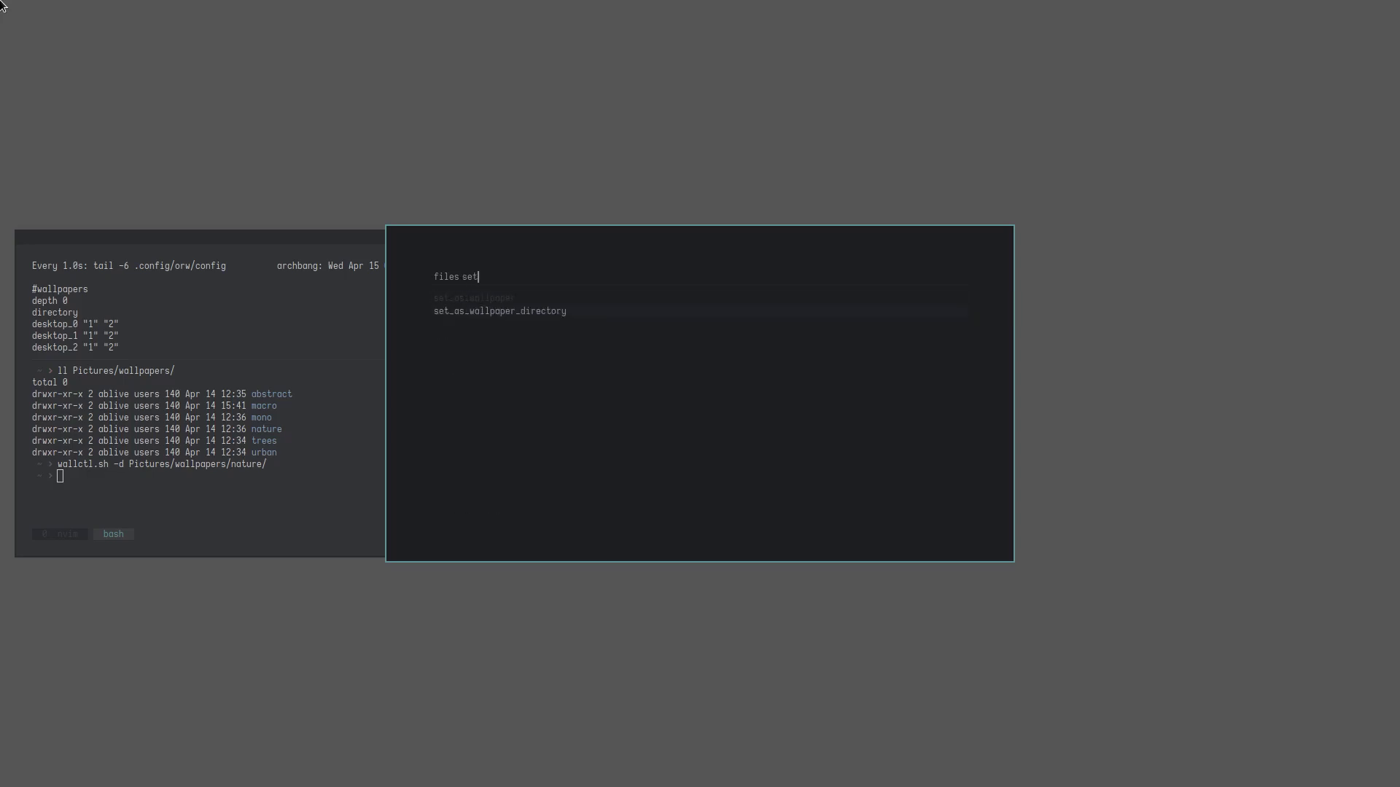
{"action": "key", "text": "Return"}
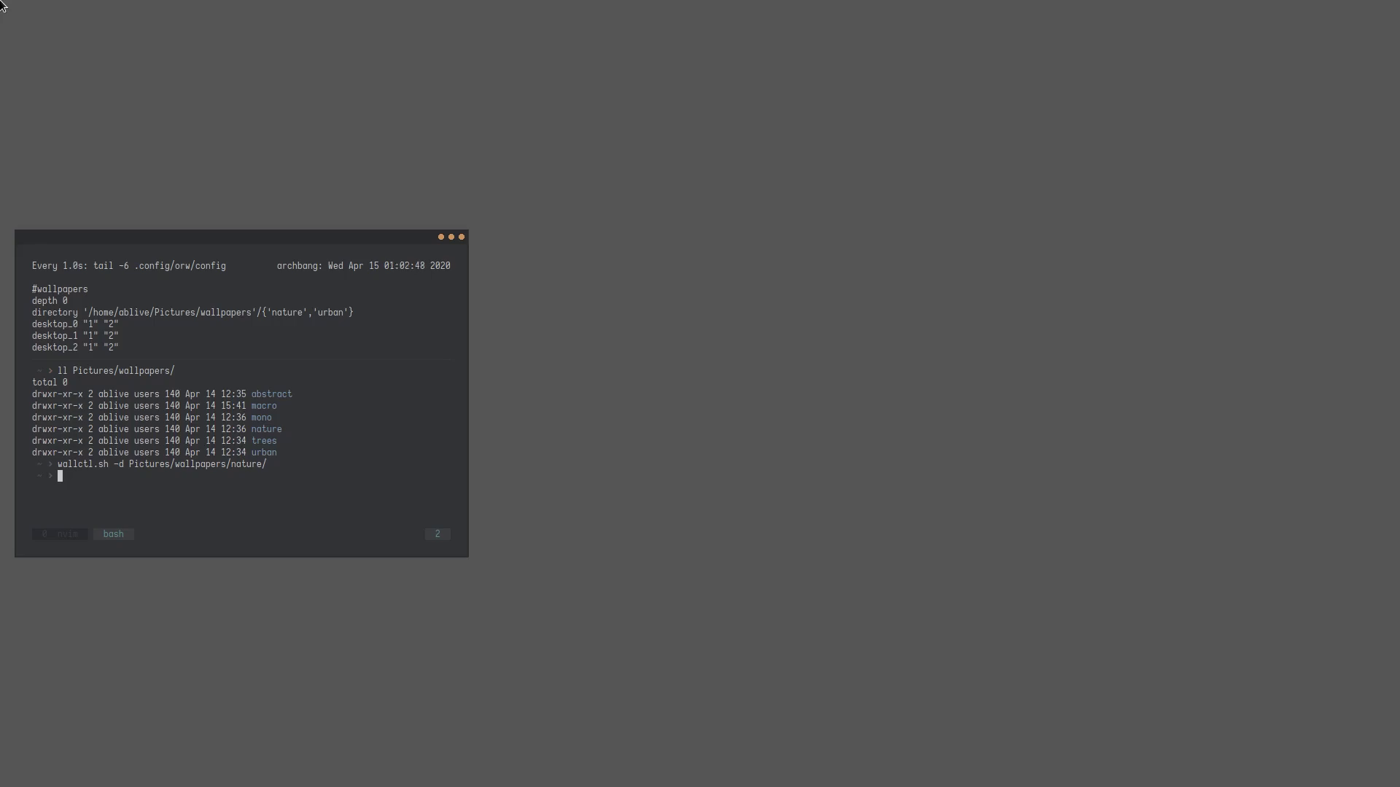
Step: Launch the vifm file manager and go to the ~/Pictures/wallpapers folder
{"action": "key", "text": "super+space"}
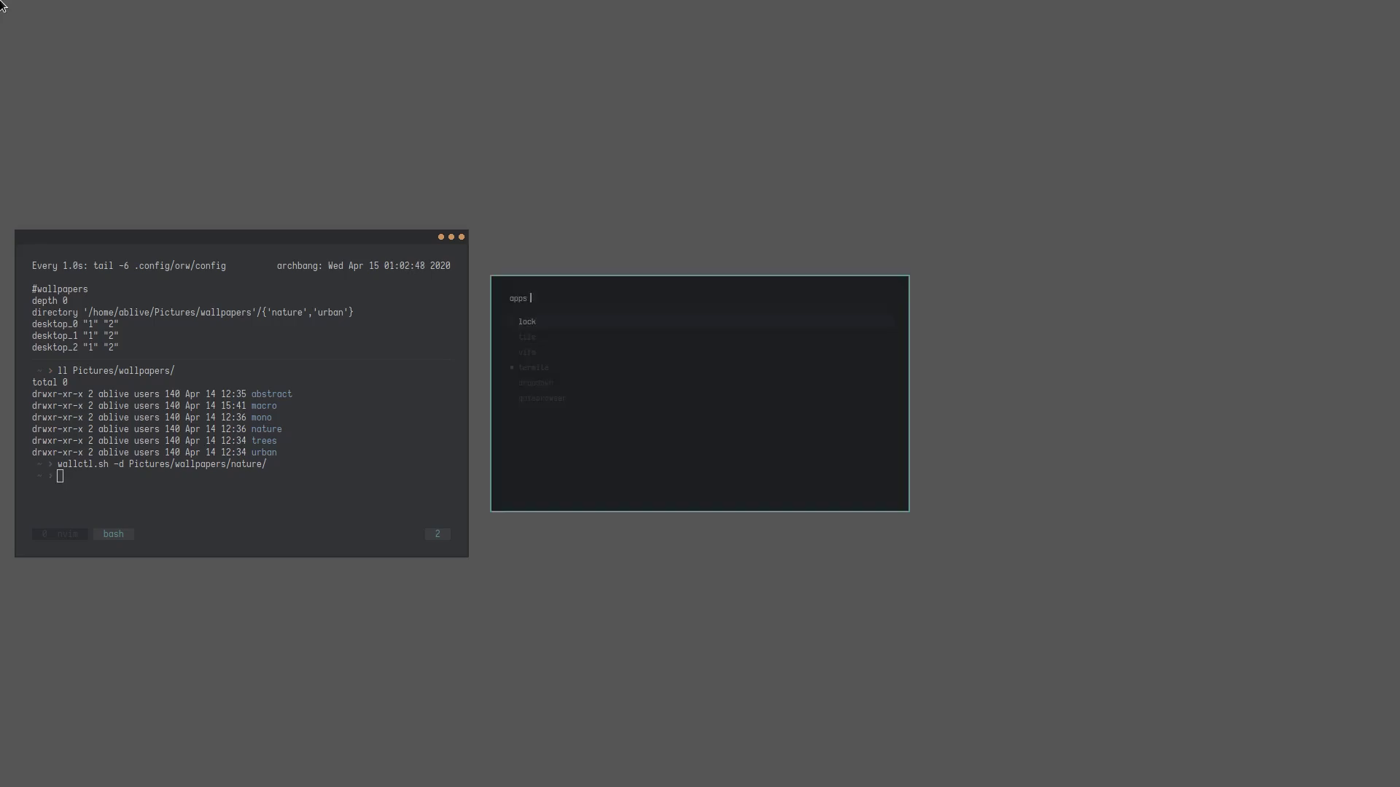
{"action": "key", "text": "Down"}
{"action": "key", "text": "Down"}
{"action": "key", "text": "Return"}
{"action": "type", "text": "/pic"}
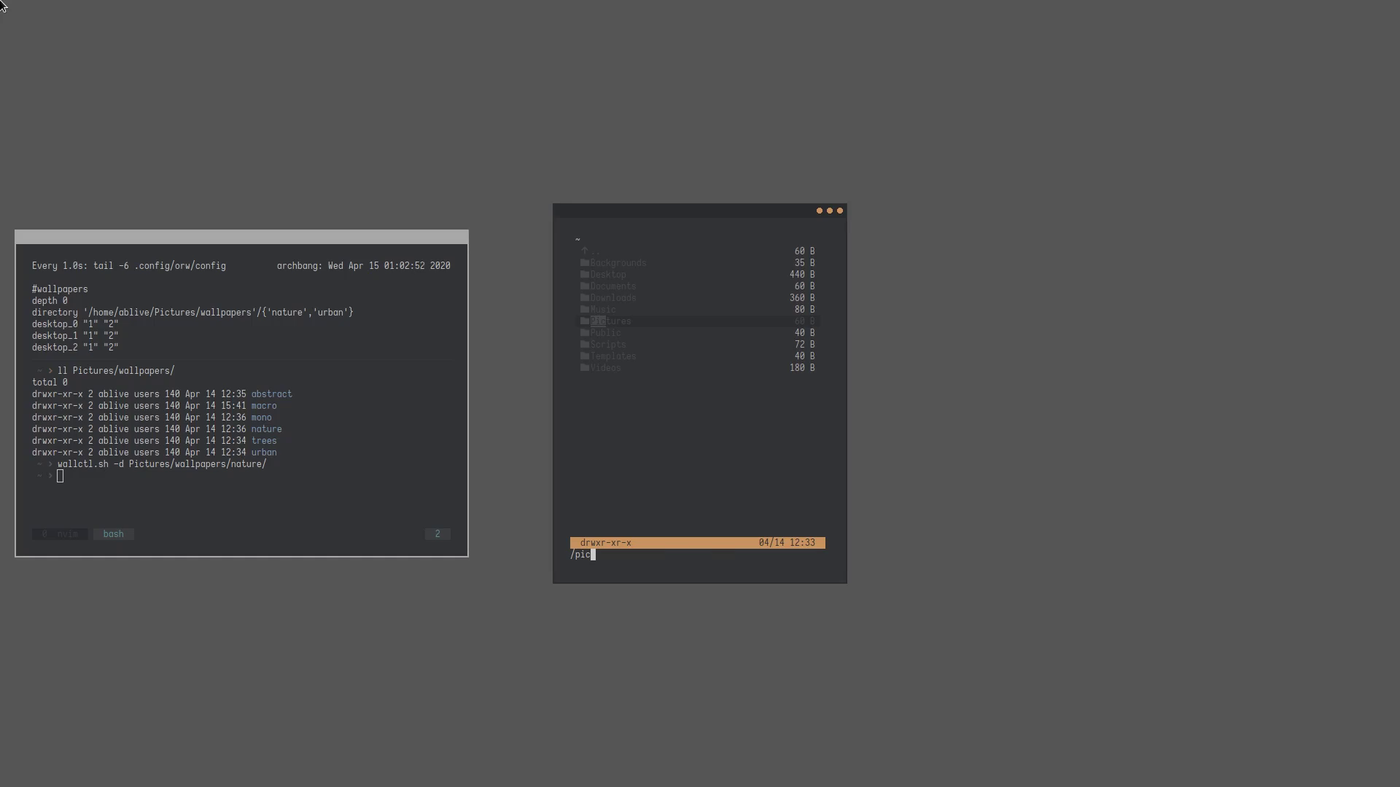
{"action": "key", "text": "Return"}
{"action": "key", "text": "Return"}
{"action": "key", "text": "Return"}
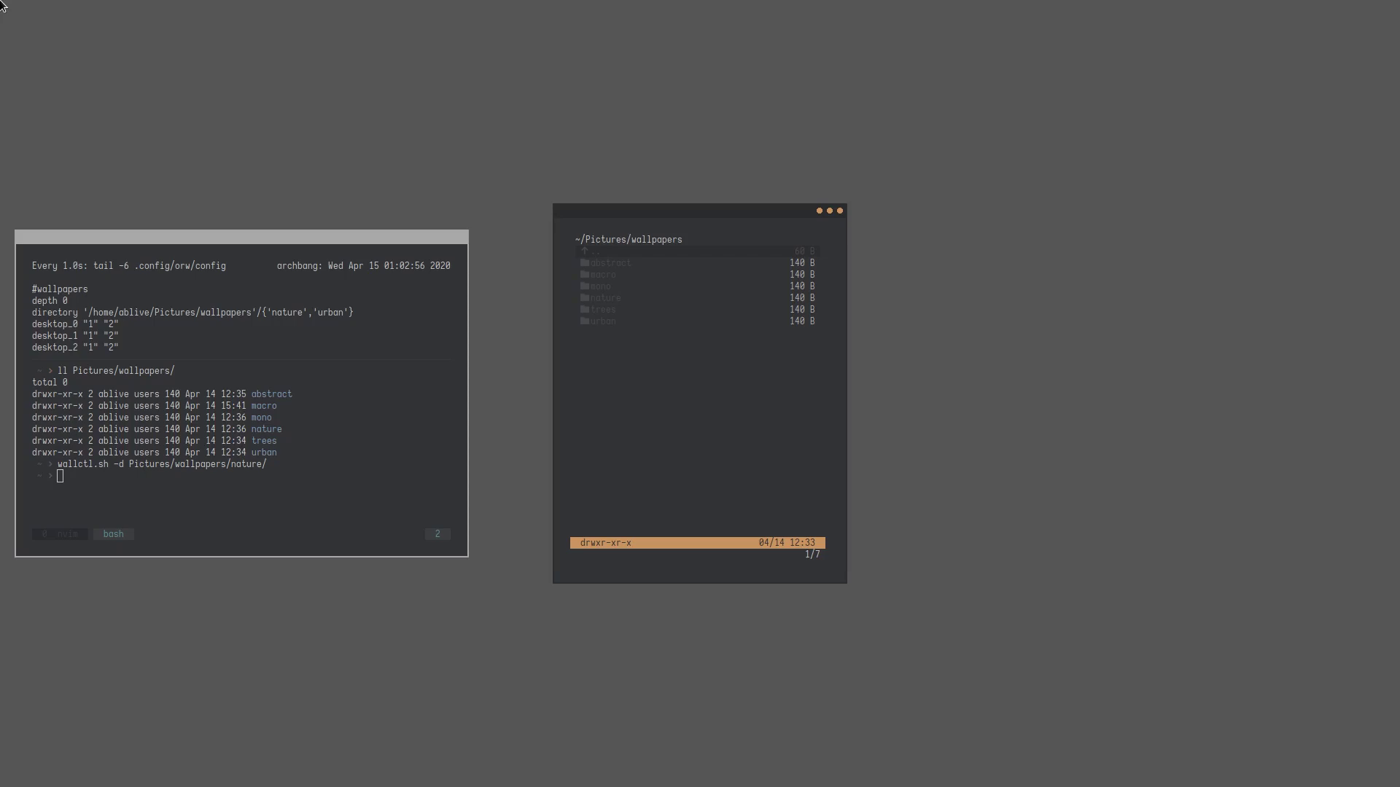
Step: Add the macro folder to the configured wallpaper directories from vifm
{"action": "key", "text": "Down"}
{"action": "key", "text": "Down"}
{"action": "key", "text": "d"}
Step: Select the nature and urban folders, remove them from the configured wallpaper directories, and quit vifm
{"action": "key", "text": "Down"}
{"action": "key", "text": "Down"}
{"action": "key", "text": "space"}
{"action": "key", "text": "Down"}
{"action": "key", "text": "space"}
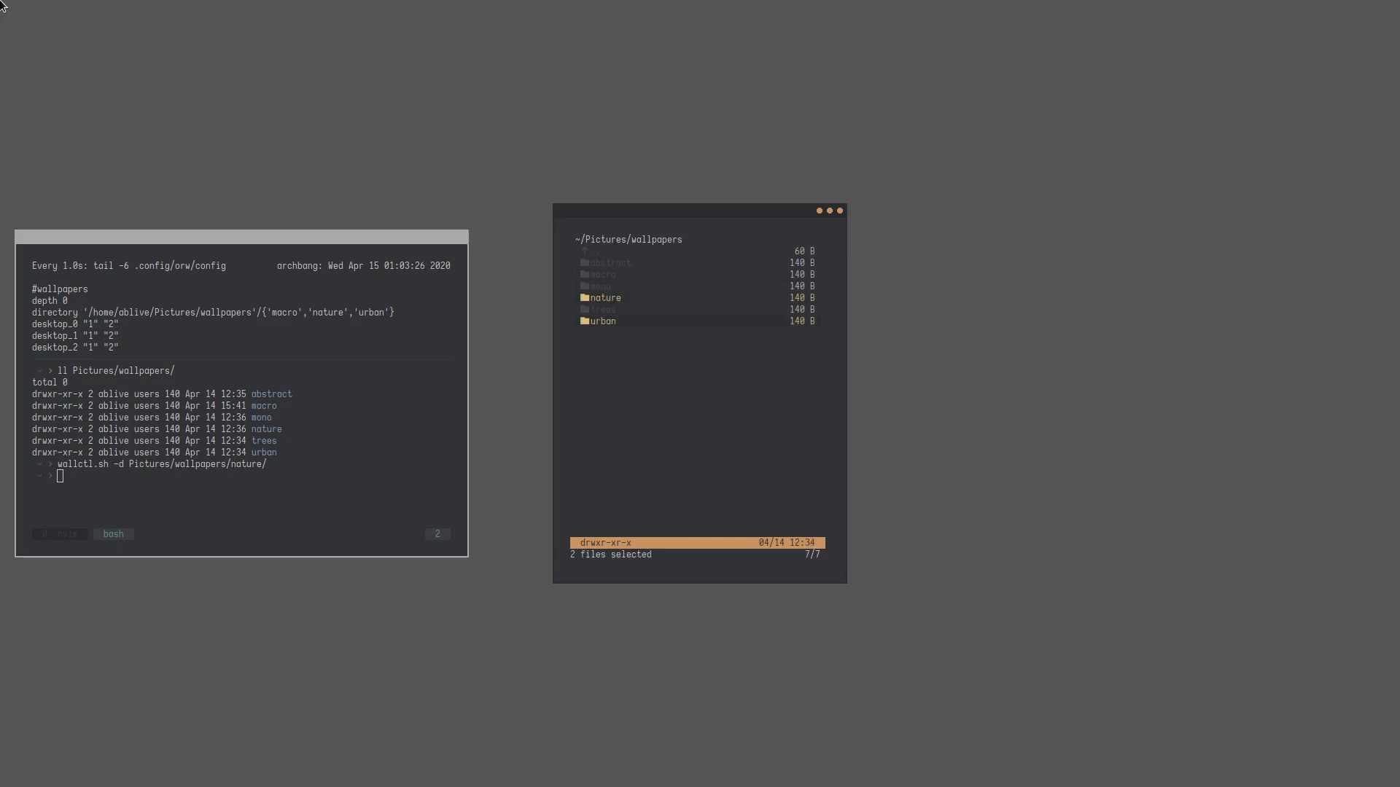
{"action": "key", "text": "Return"}
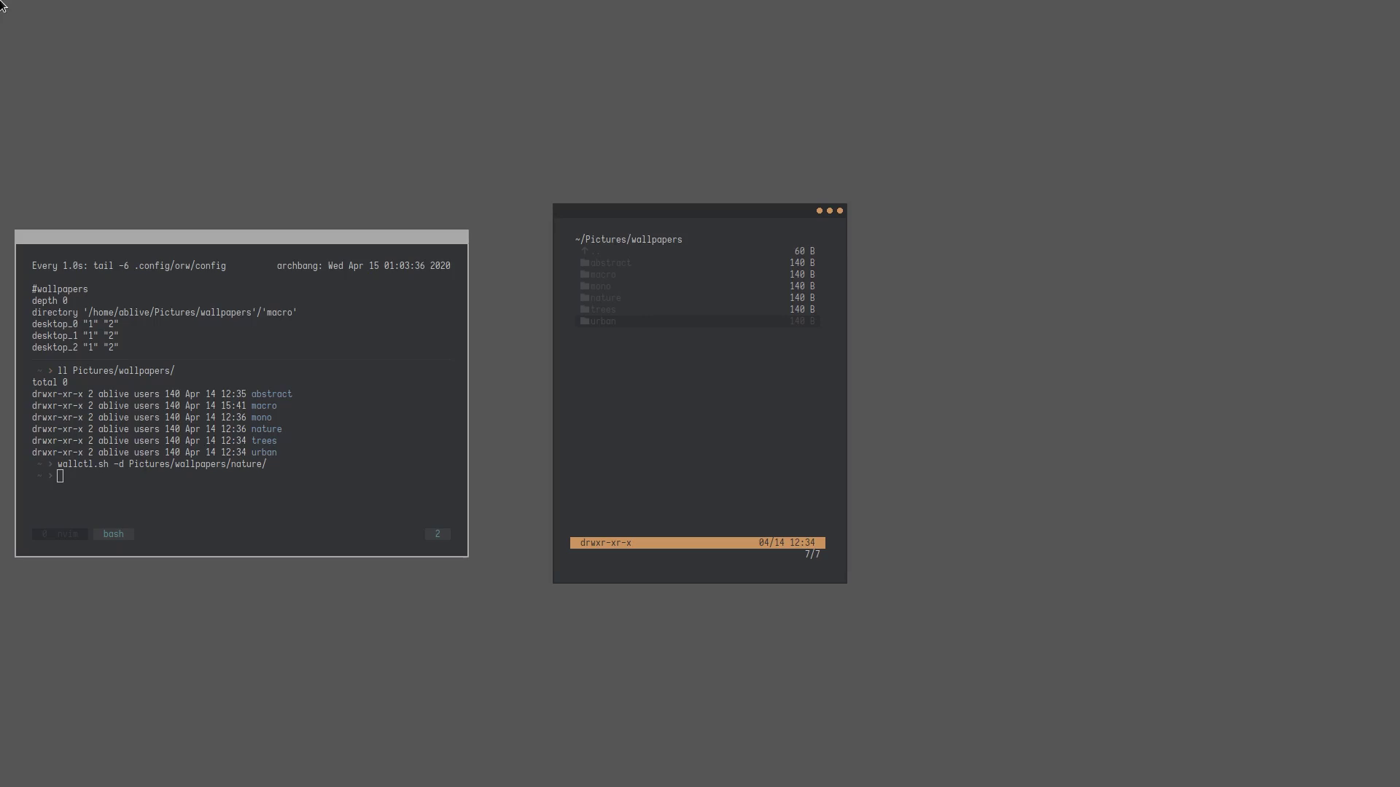
{"action": "type", "text": ":q"}
{"action": "key", "text": "Return"}
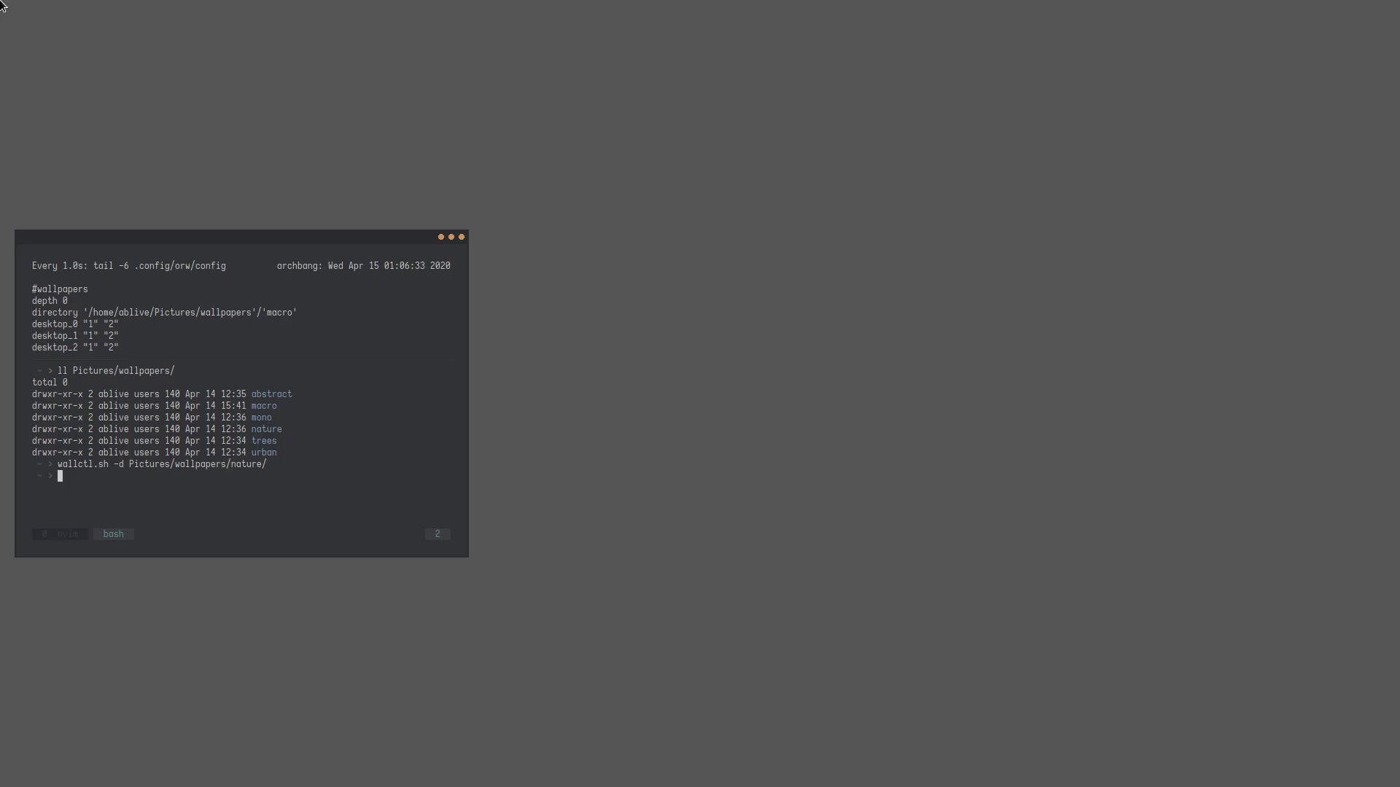
Step: Open category selection from the rofi wallpapers menu and enable the mono category
{"action": "key", "text": "super+w"}
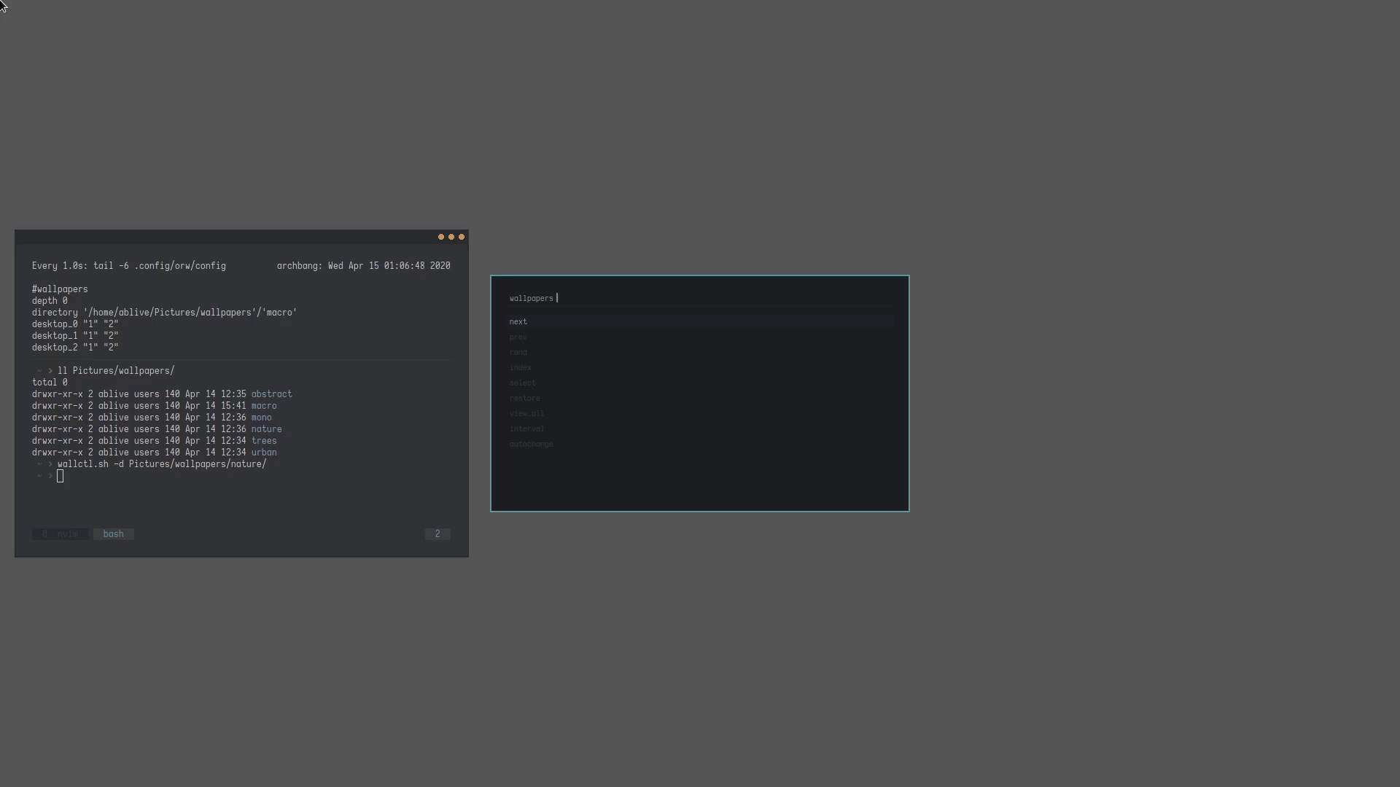
{"action": "key", "text": "Down"}
{"action": "key", "text": "Down"}
{"action": "key", "text": "Down"}
{"action": "key", "text": "Down"}
{"action": "key", "text": "Return"}
{"action": "key", "text": "Down"}
{"action": "key", "text": "Down"}
{"action": "key", "text": "Down"}
{"action": "key", "text": "Return"}
Step: Disable the macro category and close the category selection
{"action": "key", "text": "Down"}
{"action": "key", "text": "Down"}
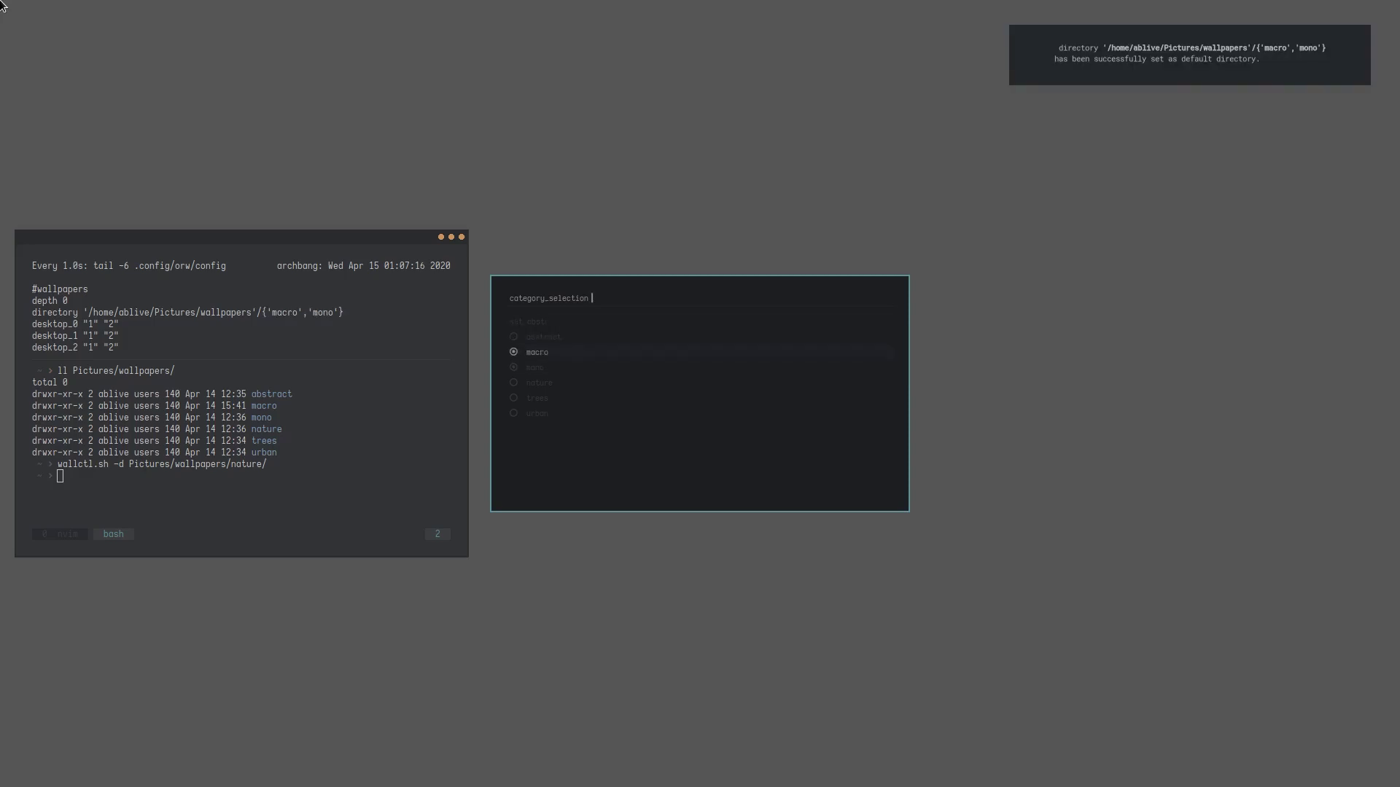
{"action": "key", "text": "Return"}
{"action": "key", "text": "Escape"}
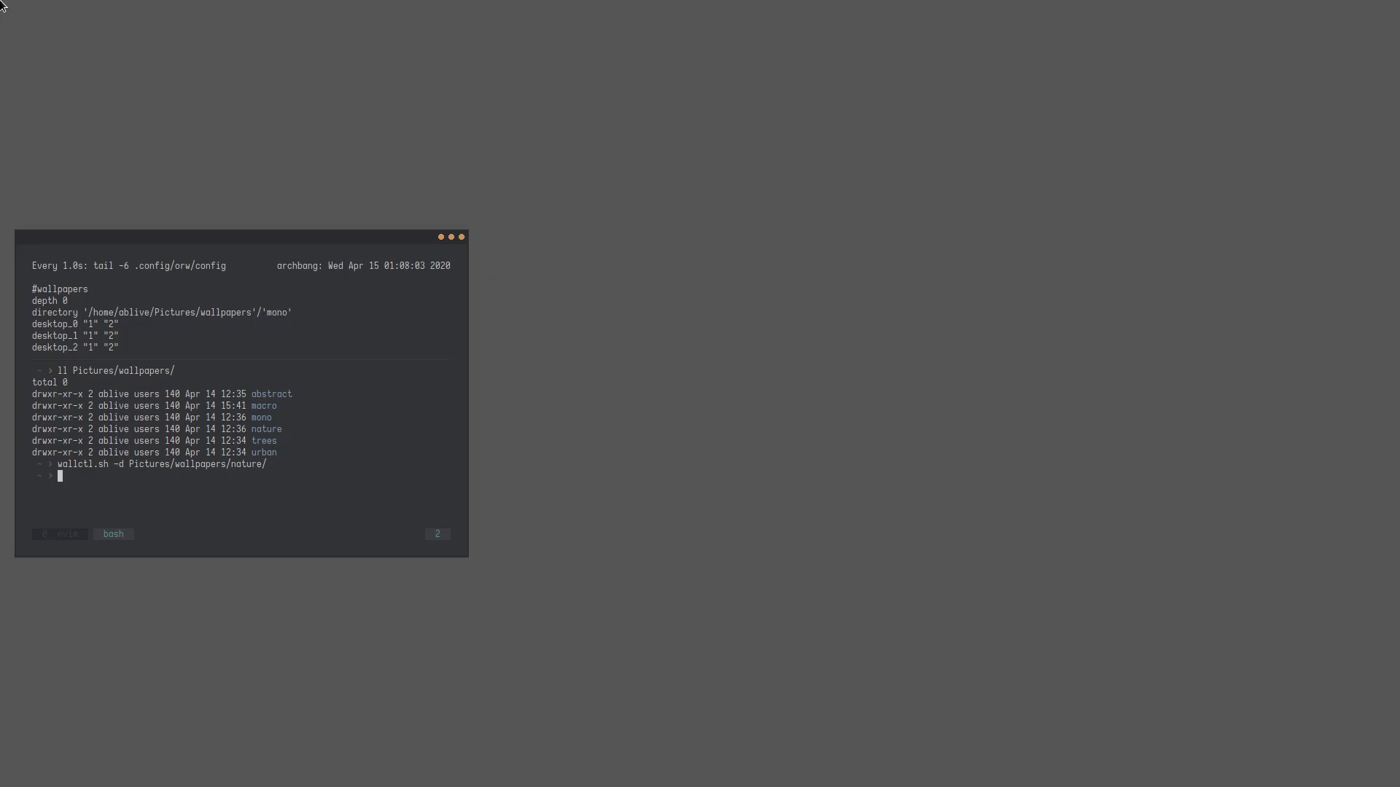
Step: Move down to the content heading in the guide file, and return to the shell window
{"action": "key", "text": "ctrl+b"}
{"action": "key", "text": "0"}
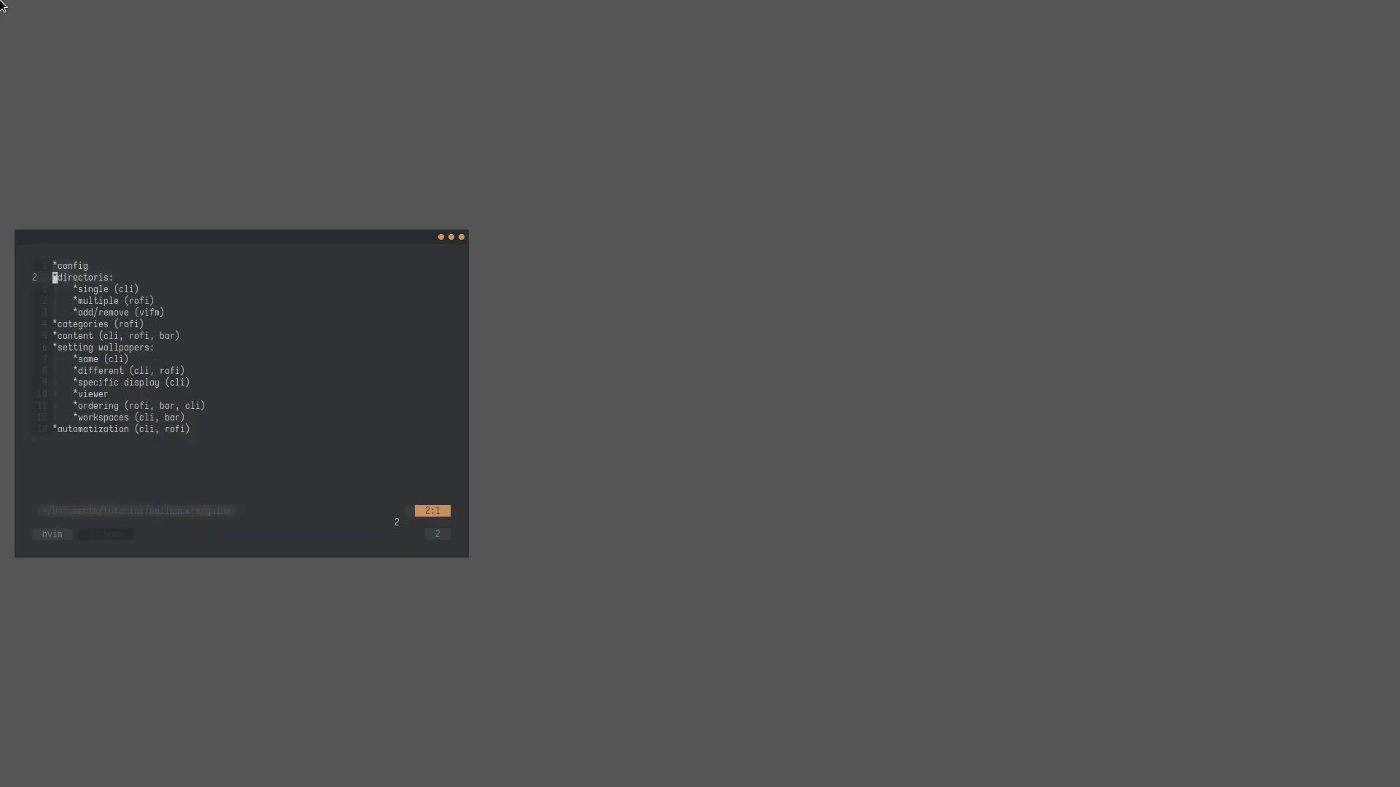
{"action": "key", "text": "j"}
{"action": "key", "text": "j"}
{"action": "key", "text": "j"}
{"action": "key", "text": "j"}
{"action": "key", "text": "j"}
{"action": "key", "text": "ctrl+b"}
{"action": "key", "text": "1"}
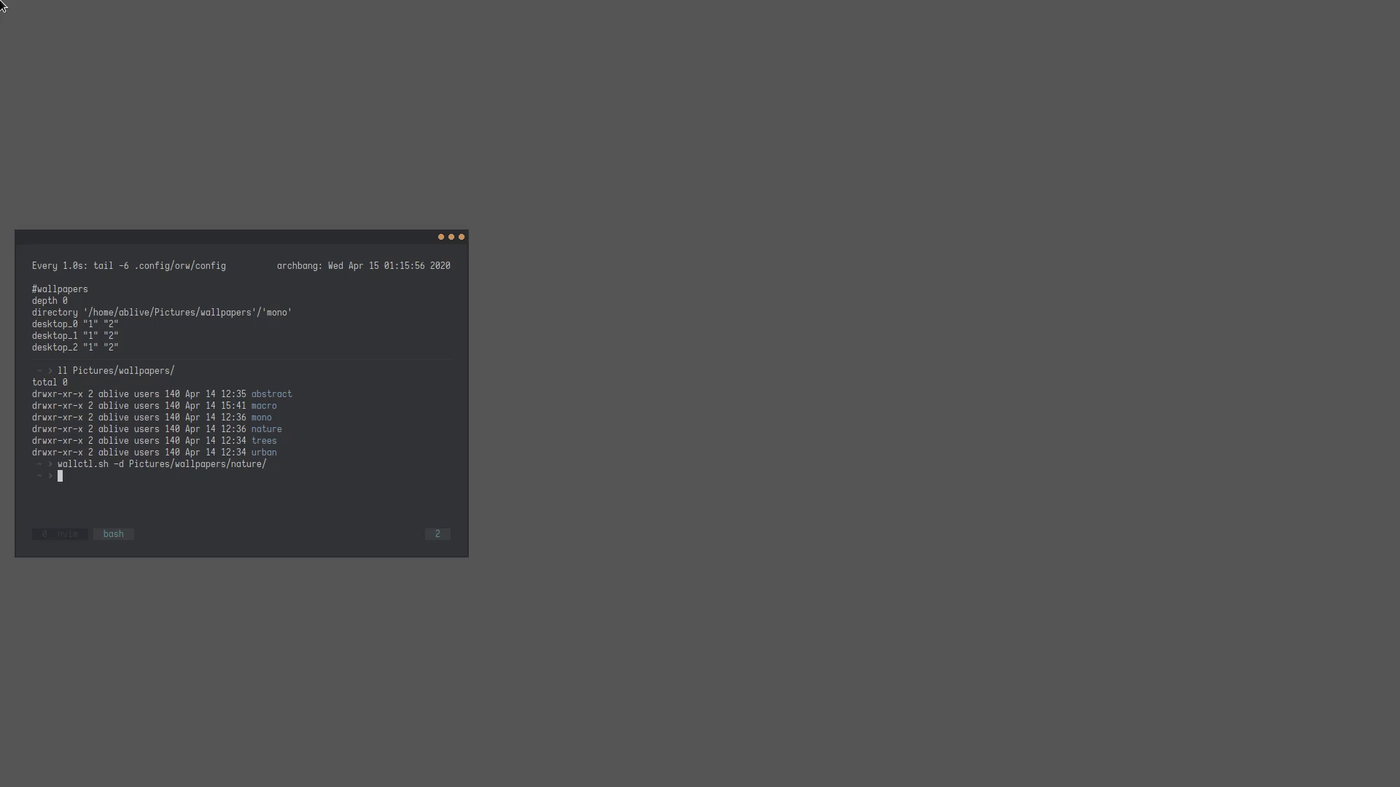
Step: Run wallctl.sh -v to view the wallpapers in the current directory, and close the image viewer
{"action": "type", "text": "wallctl.sh -v"}
{"action": "key", "text": "Return"}
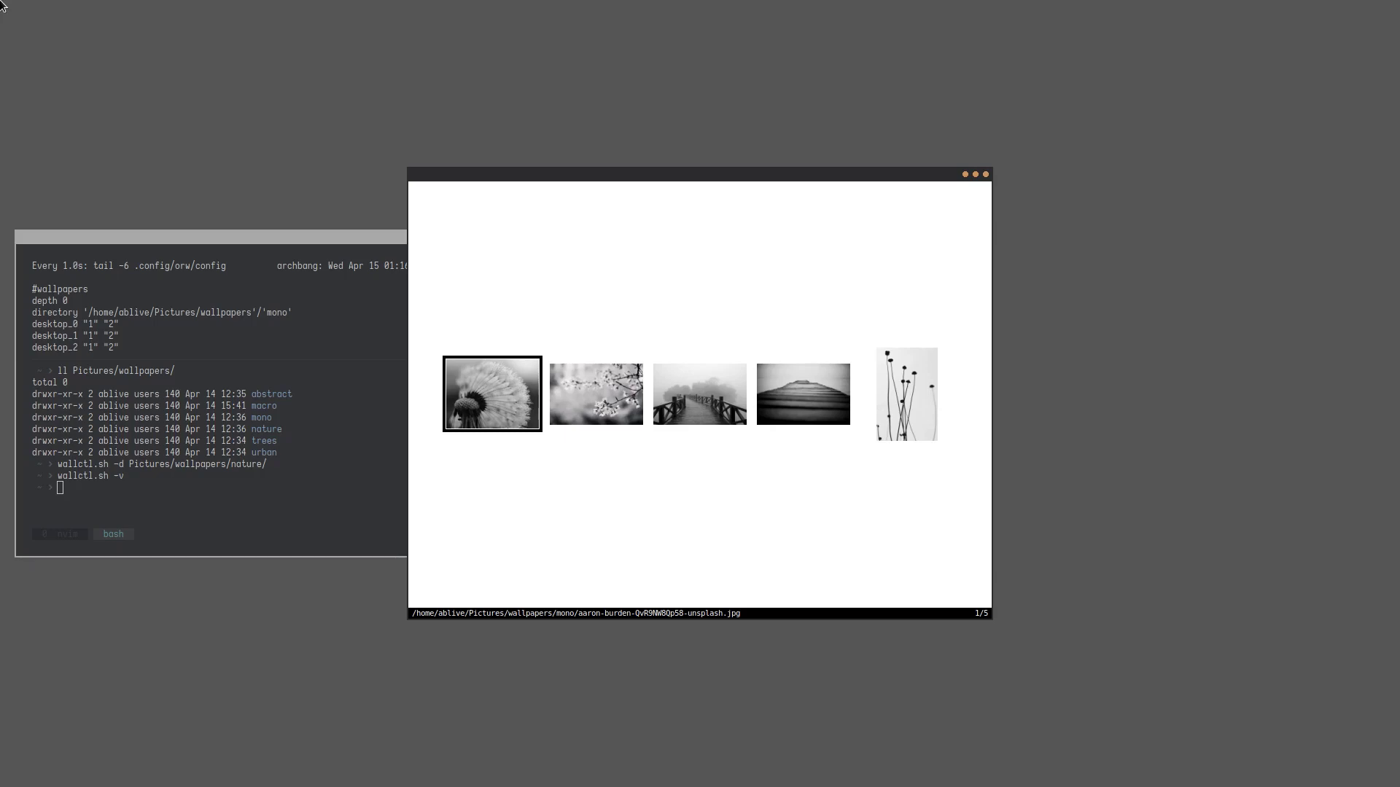
{"action": "key", "text": "q"}
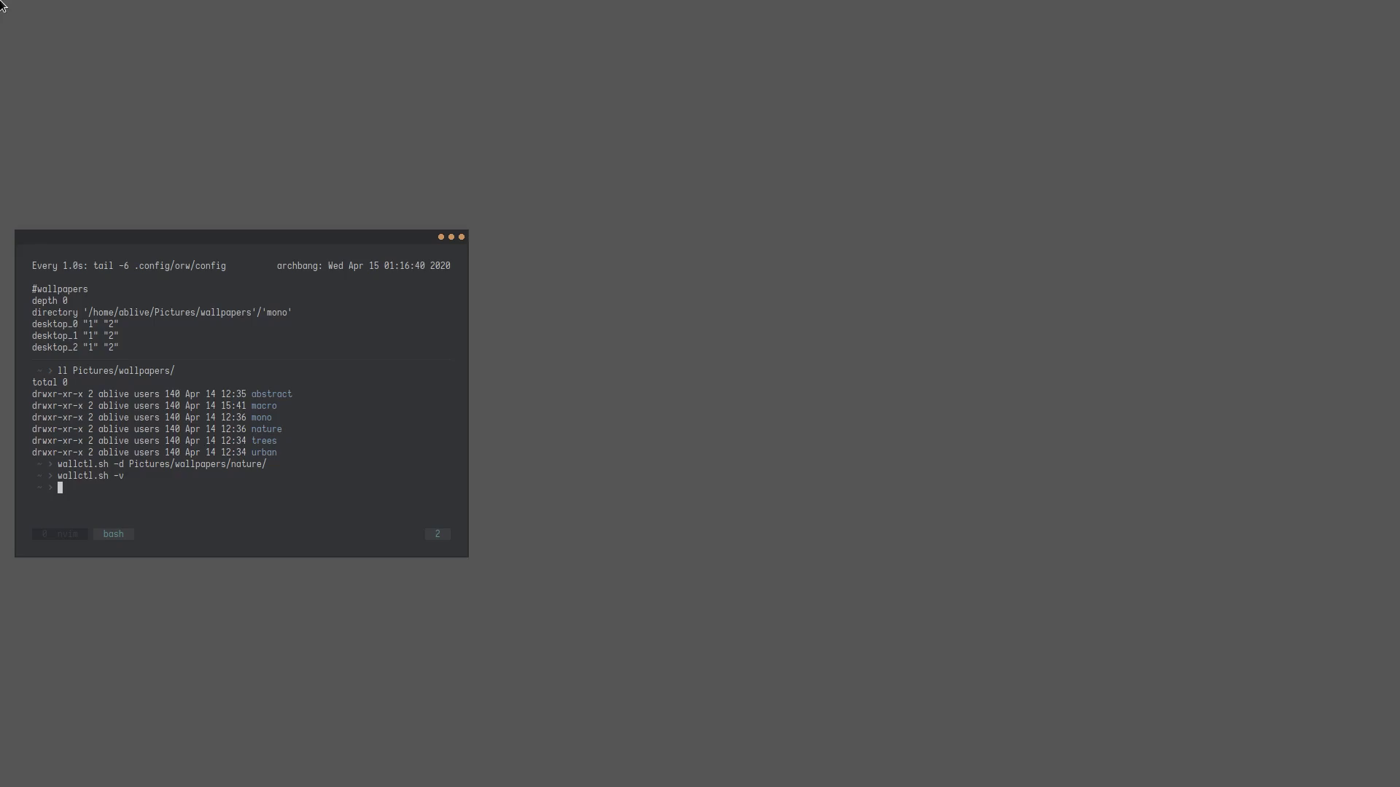
Step: Add the urban category to the wallpaper directories through the rofi wallpapers menu
{"action": "key", "text": "super+w"}
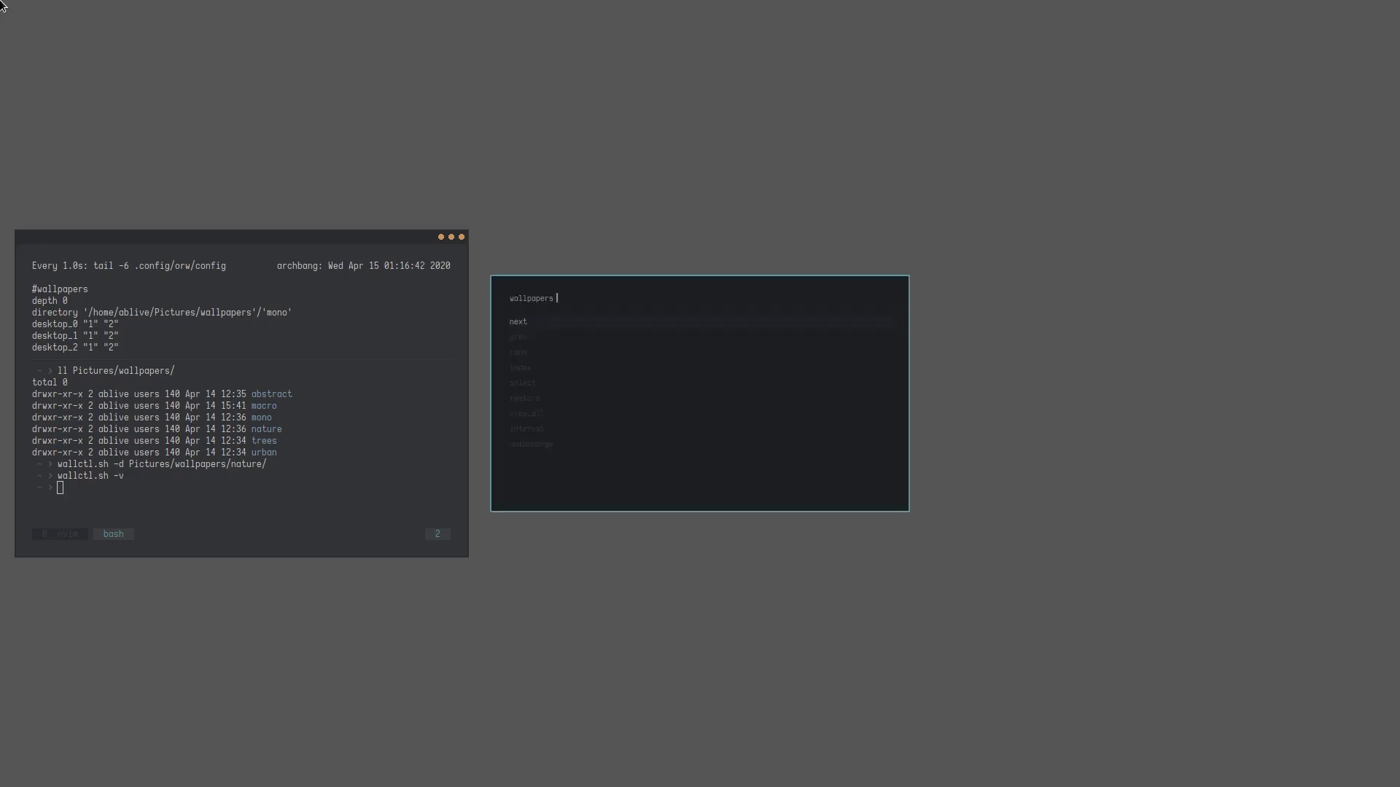
{"action": "key", "text": "Up"}
{"action": "key", "text": "Return"}
{"action": "key", "text": "Escape"}
Step: Run view_all from the wallpapers menu to inspect the enabled categories' images, and close the viewer
{"action": "type", "text": "view"}
{"action": "key", "text": "Return"}
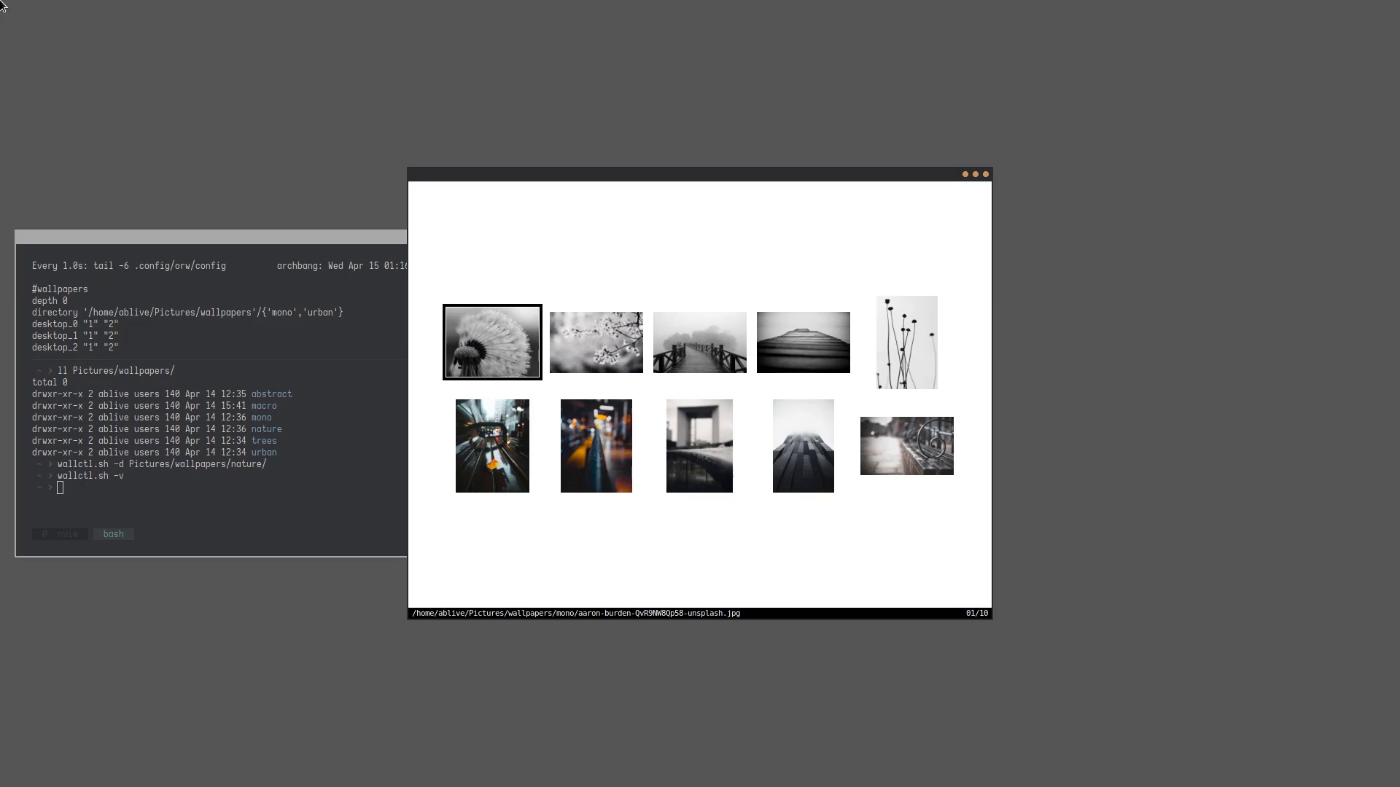
{"action": "key", "text": "q"}
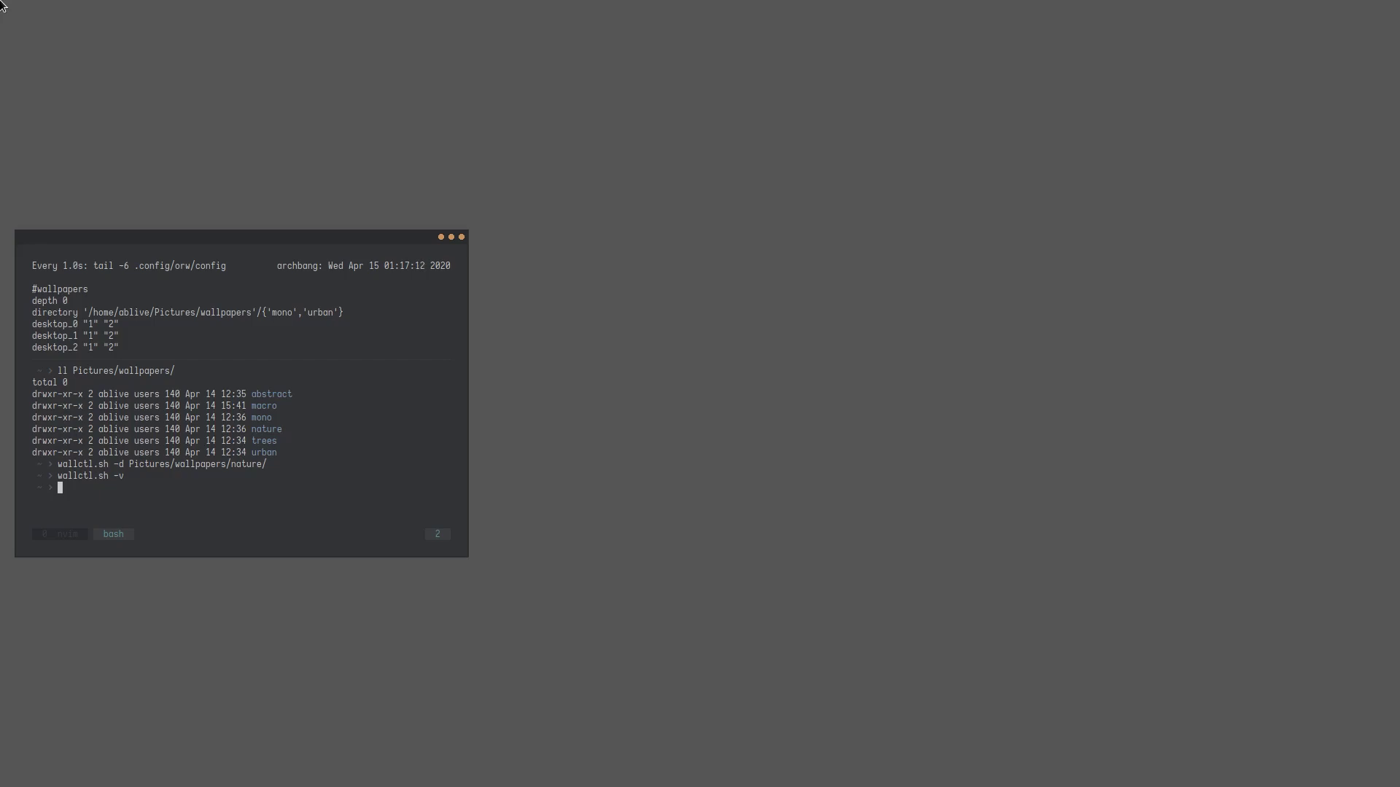
Step: Start the lp bar by running barctl.sh -b lp in the shell
{"action": "type", "text": "barc"}
{"action": "key", "text": "Tab"}
{"action": "type", "text": "-b lp"}
{"action": "key", "text": "Return"}
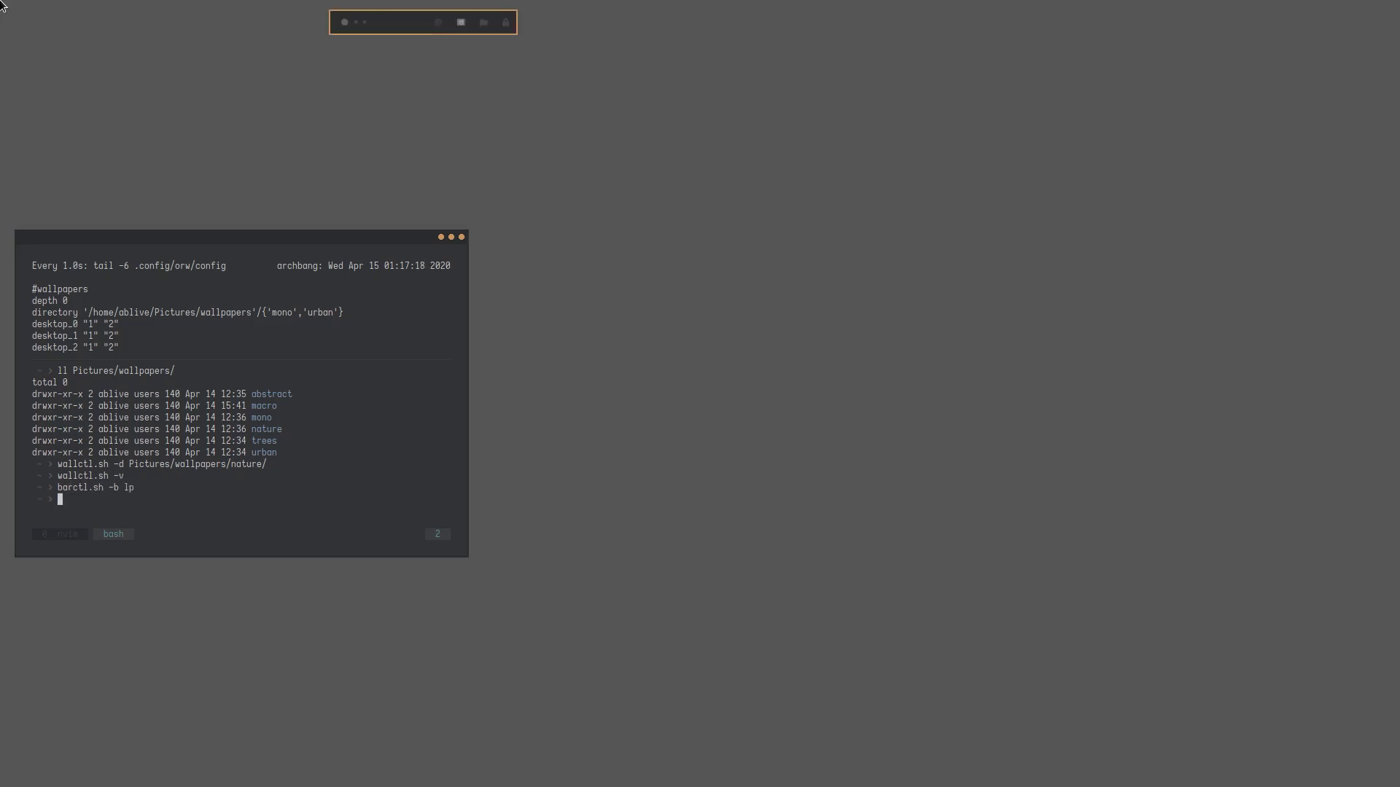
Step: Add the wallpaper launcher to the bar through bar_launchers, and use it to view the wallpapers in the image viewer
{"action": "key", "text": "super+b"}
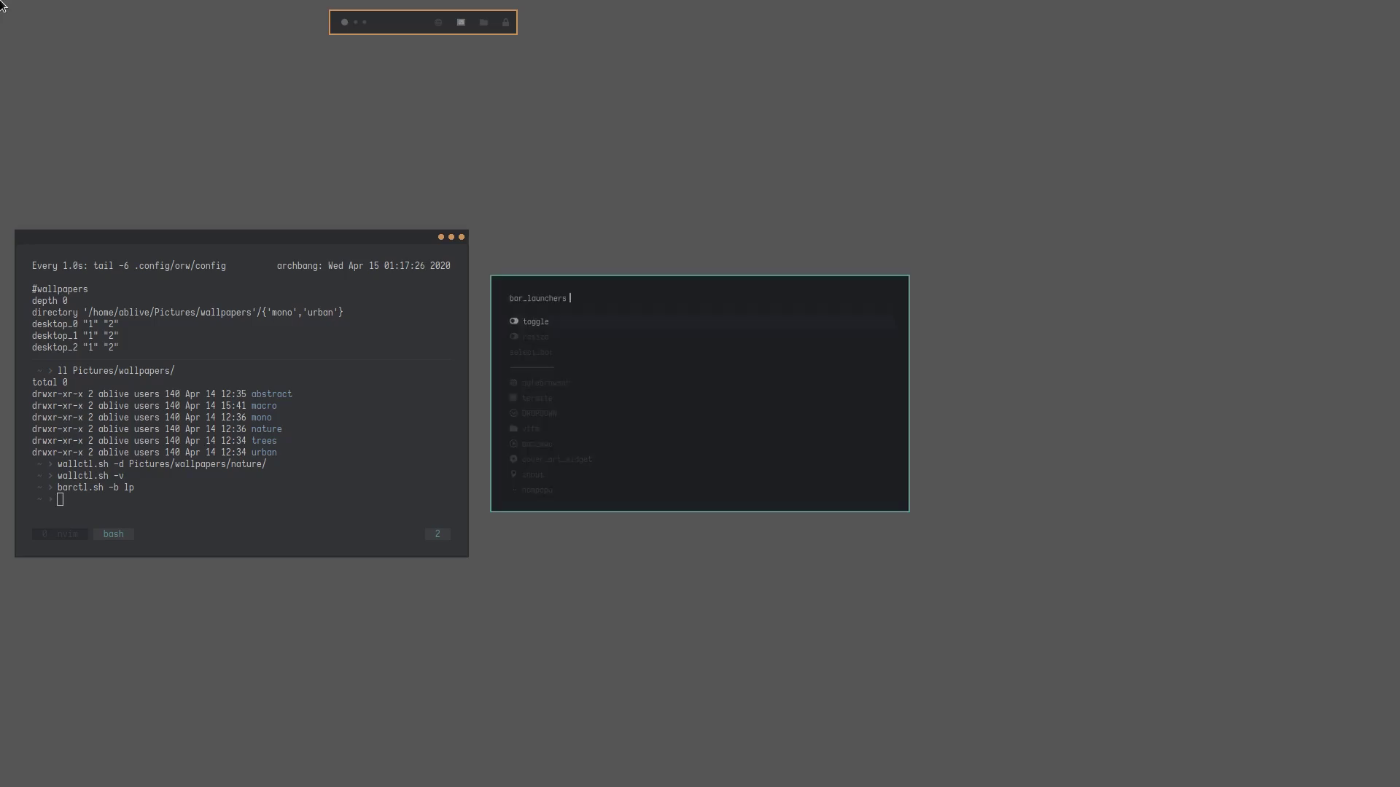
{"action": "type", "text": "dr"}
{"action": "key", "text": "Return"}
{"action": "key", "text": "Escape"}
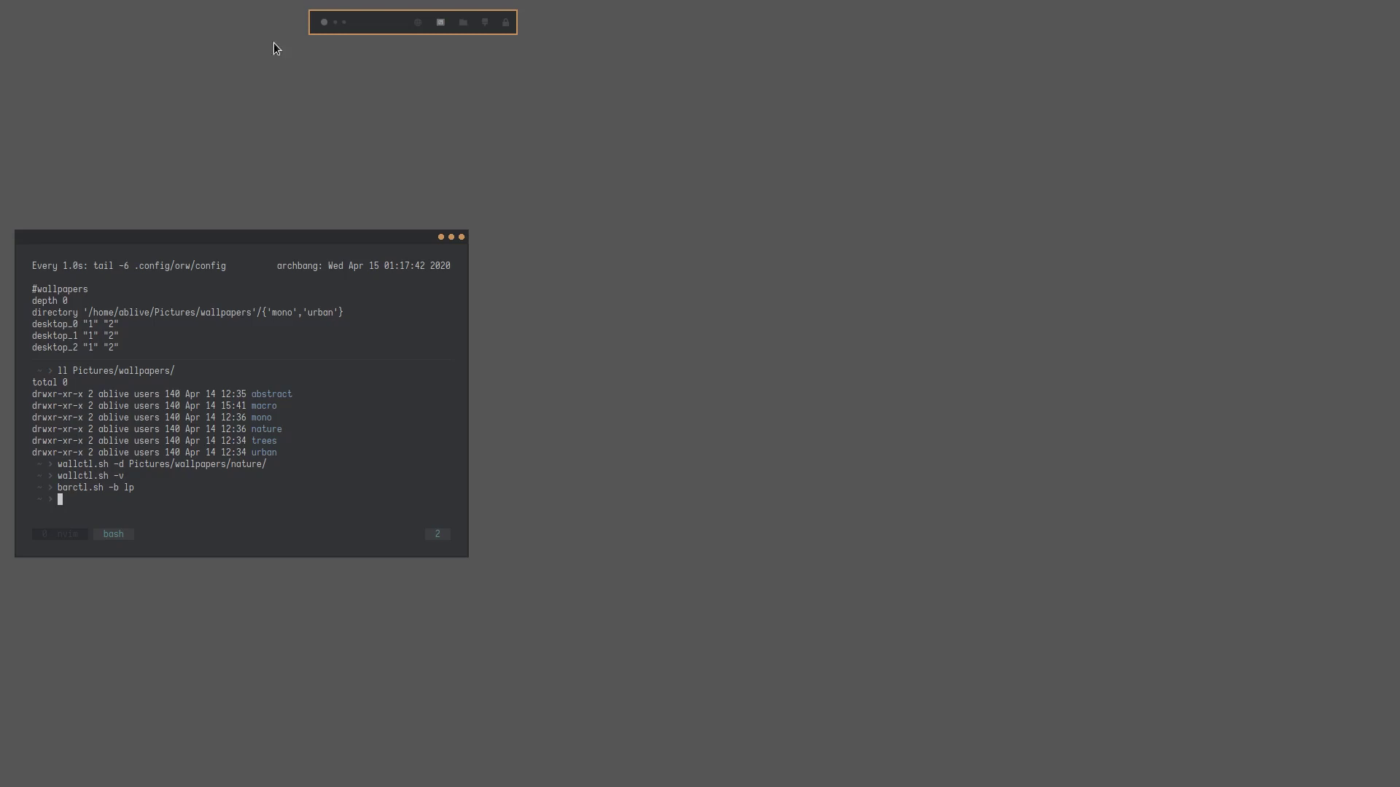
{"action": "left_click", "coordinate": [485, 23]}
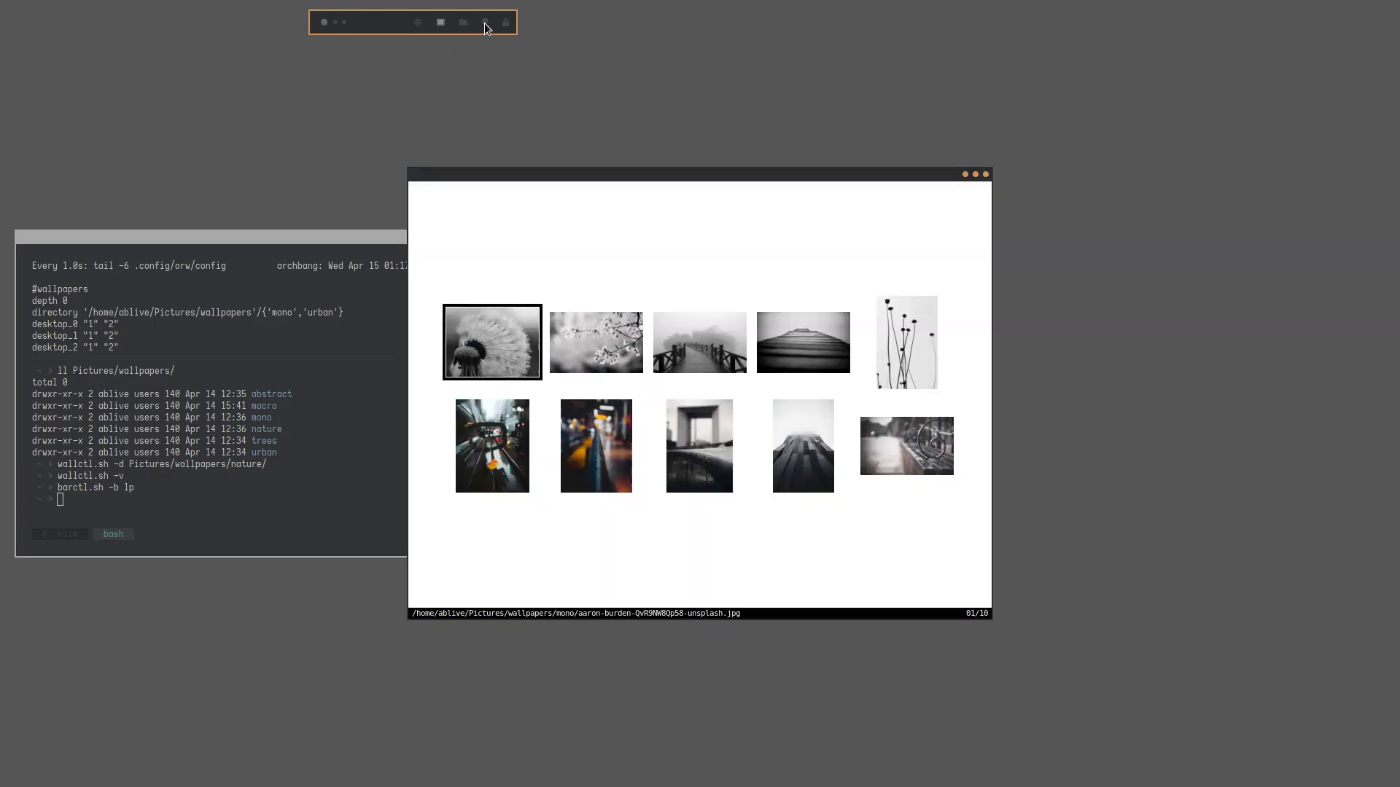
{"action": "left_click", "coordinate": [485, 23]}
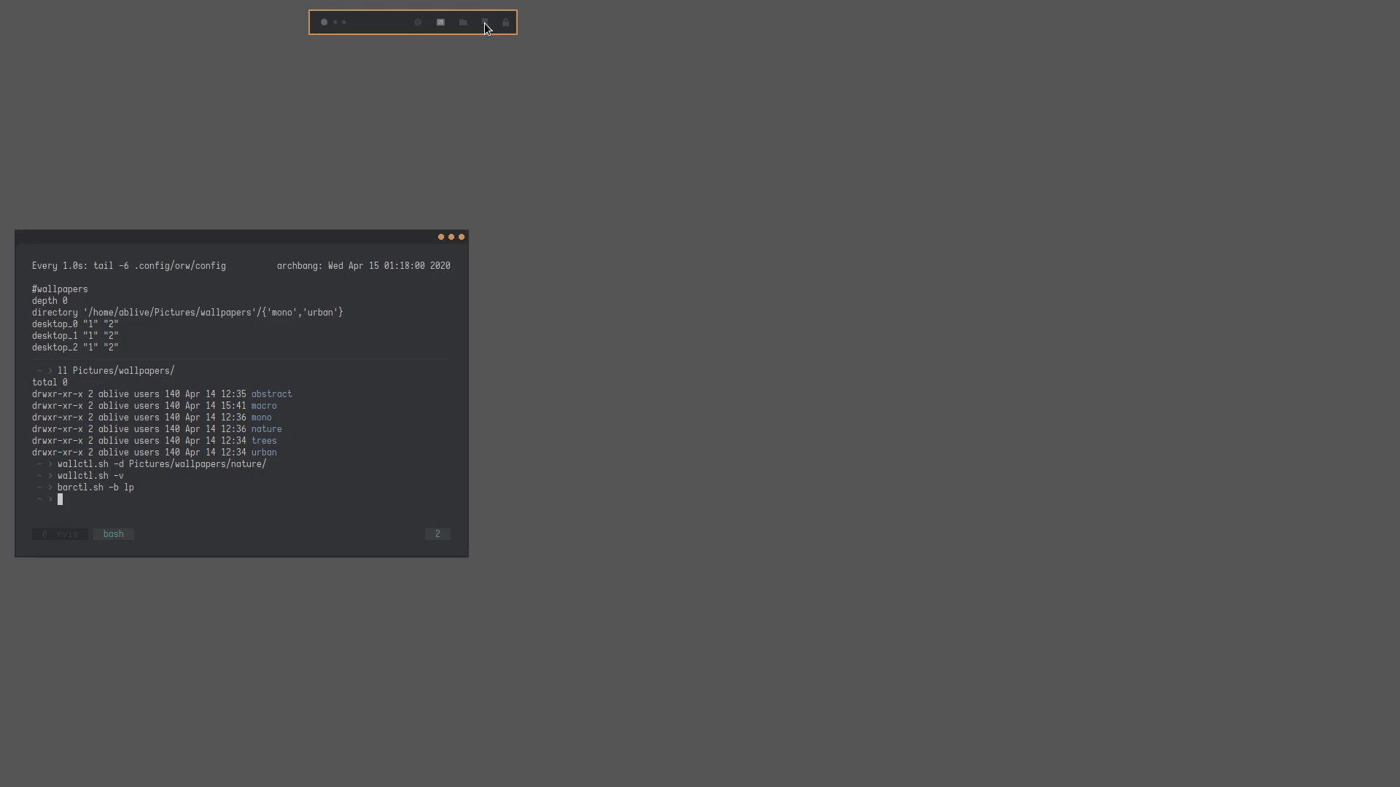
Step: Move to the setting wallpapers heading in the guide file, and return to the shell window
{"action": "key", "text": "ctrl+b"}
{"action": "key", "text": "0"}
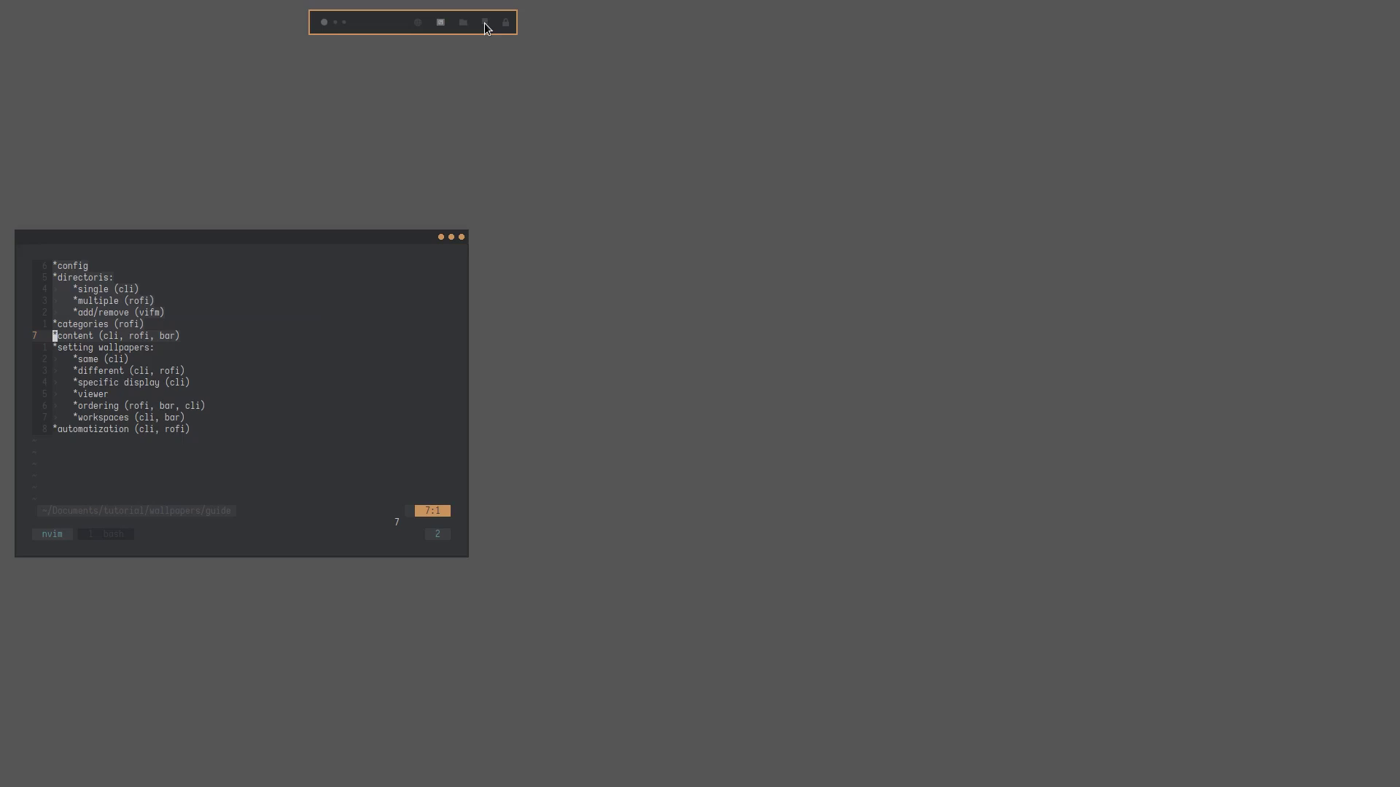
{"action": "key", "text": "j"}
{"action": "key", "text": "ctrl+b"}
{"action": "key", "text": "1"}
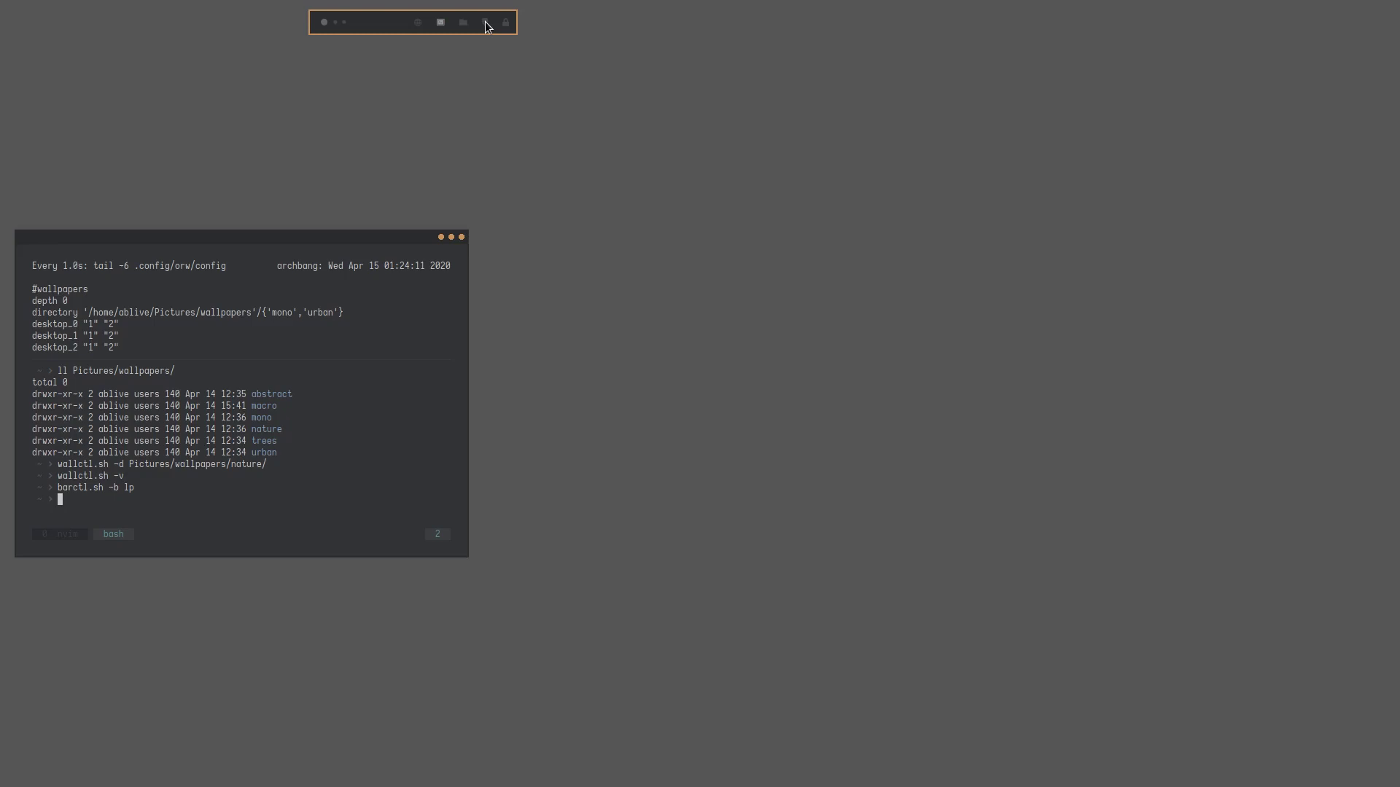
Step: Open the enabled wallpapers with view_all, and arrange the image viewer beside a widened shell window
{"action": "left_click", "coordinate": [486, 22]}
{"action": "type", "text": "view"}
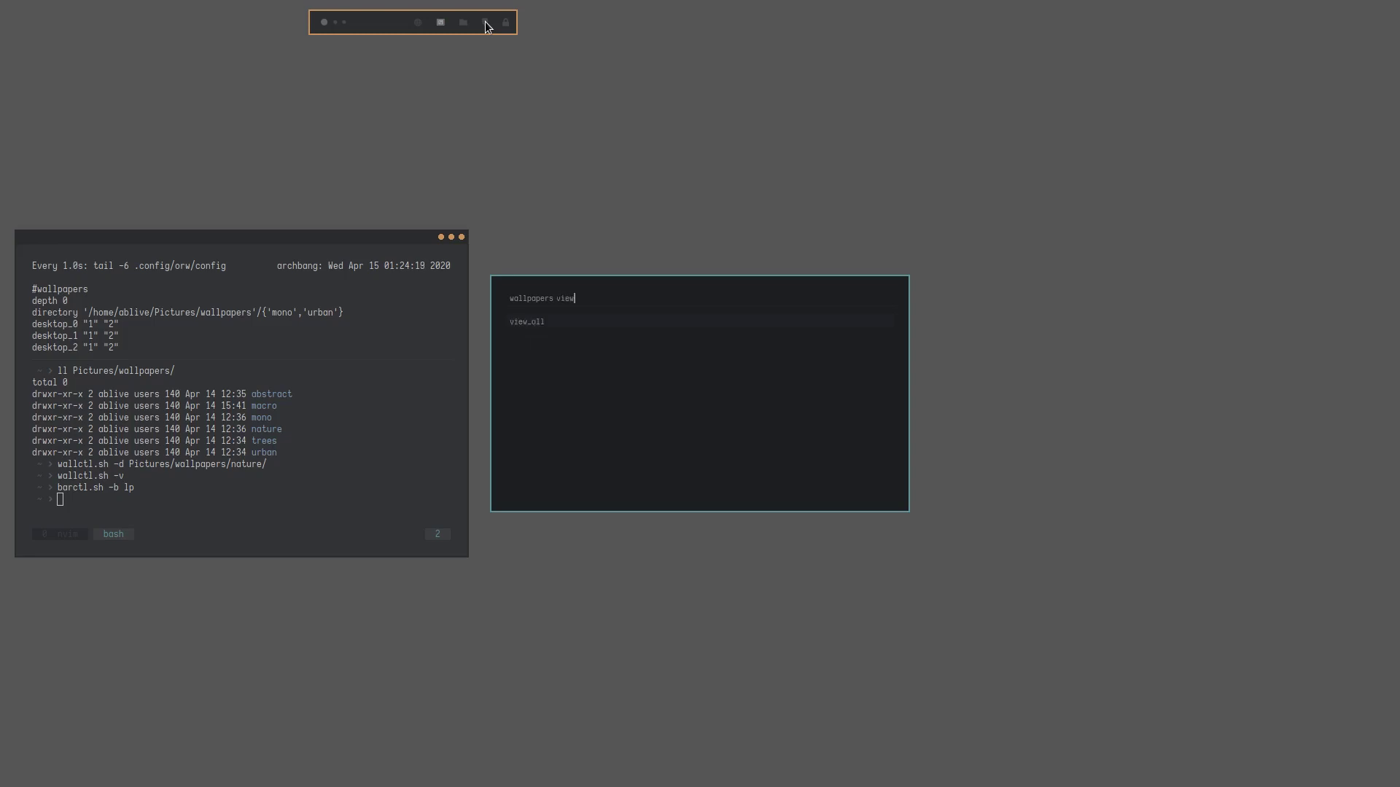
{"action": "key", "text": "Return"}
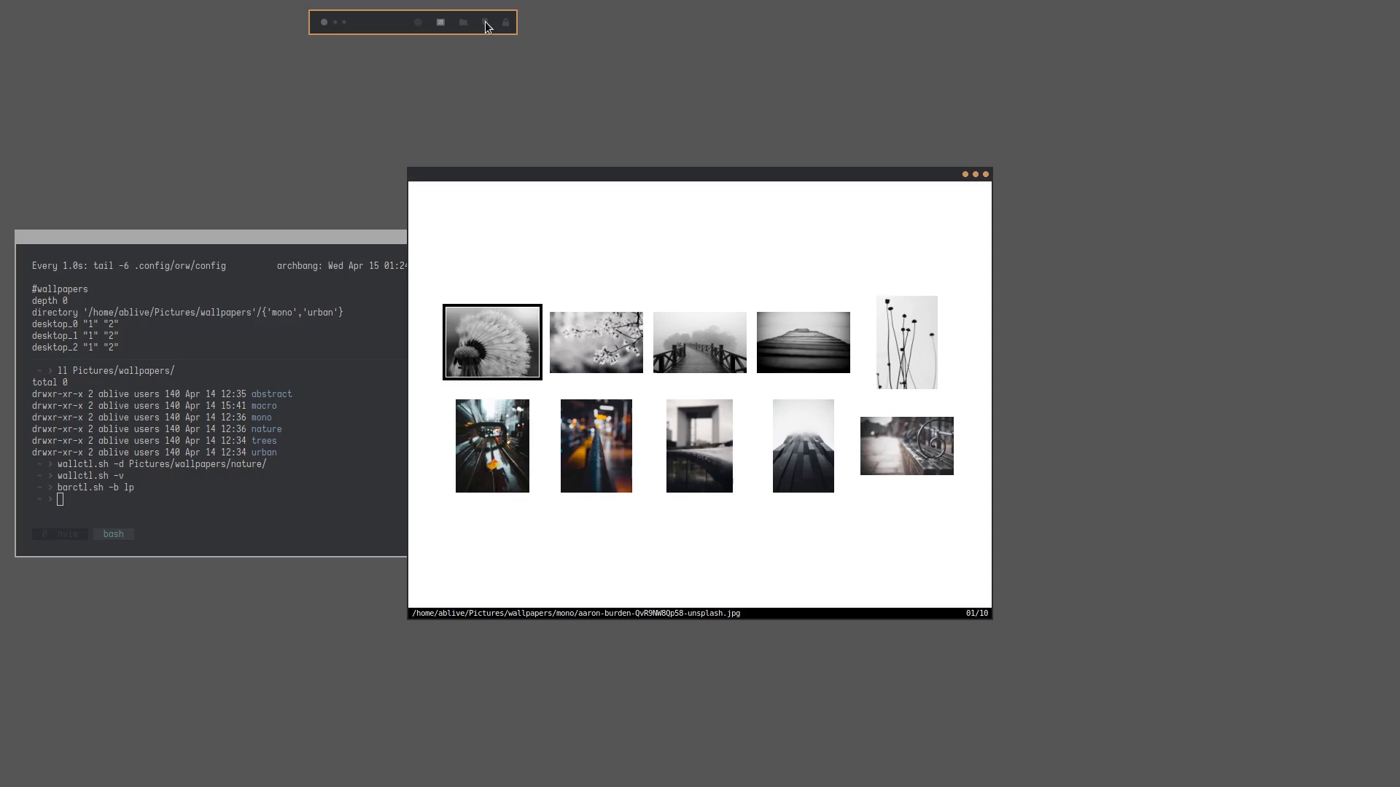
{"action": "key", "text": "super+Right"}
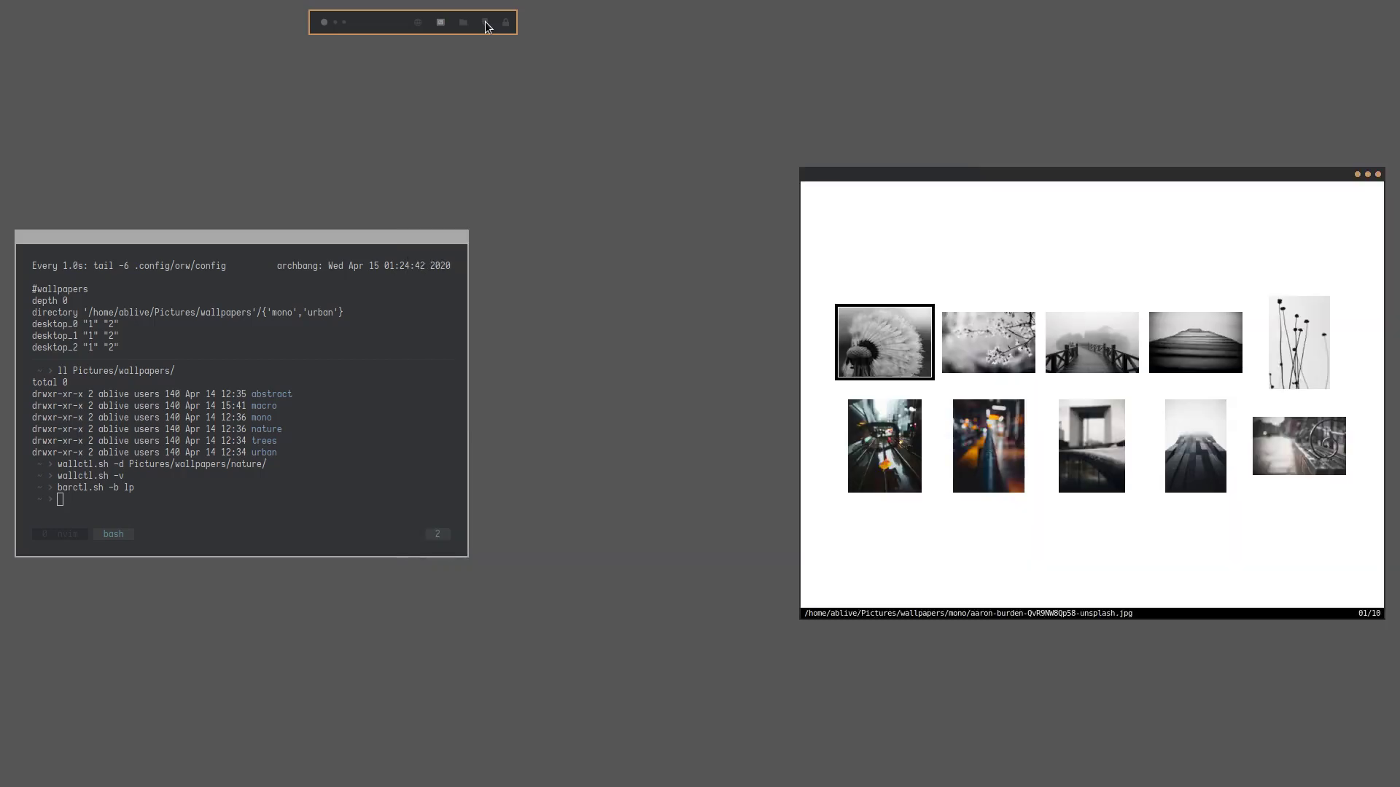
{"action": "key", "text": "alt+Tab"}
{"action": "key", "text": "super+shift+Right"}
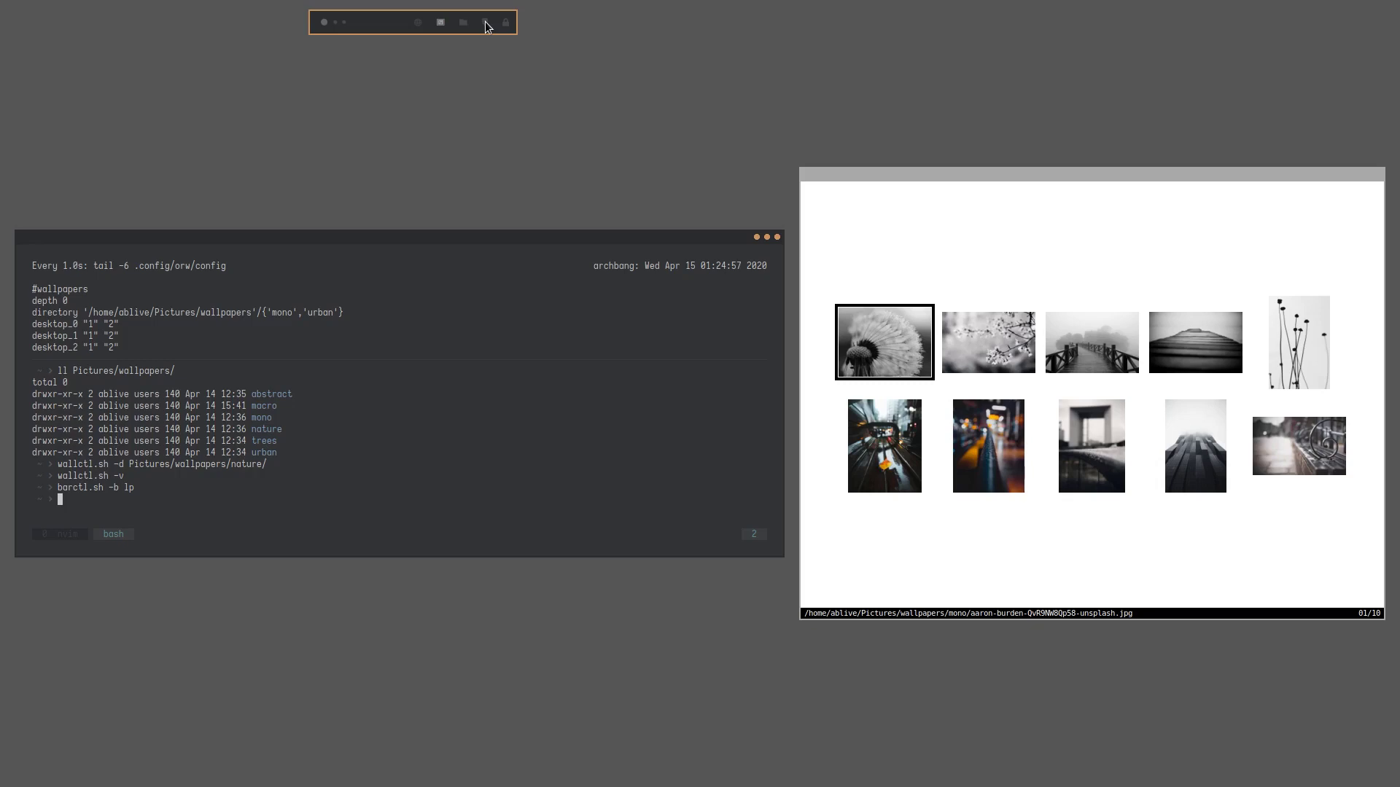
Step: Clear the shell, and set the dandelion image from Pictures/wallpapers/mono as the wallpaper on all displays with wallctl.sh -s
{"action": "key", "text": "ctrl+l"}
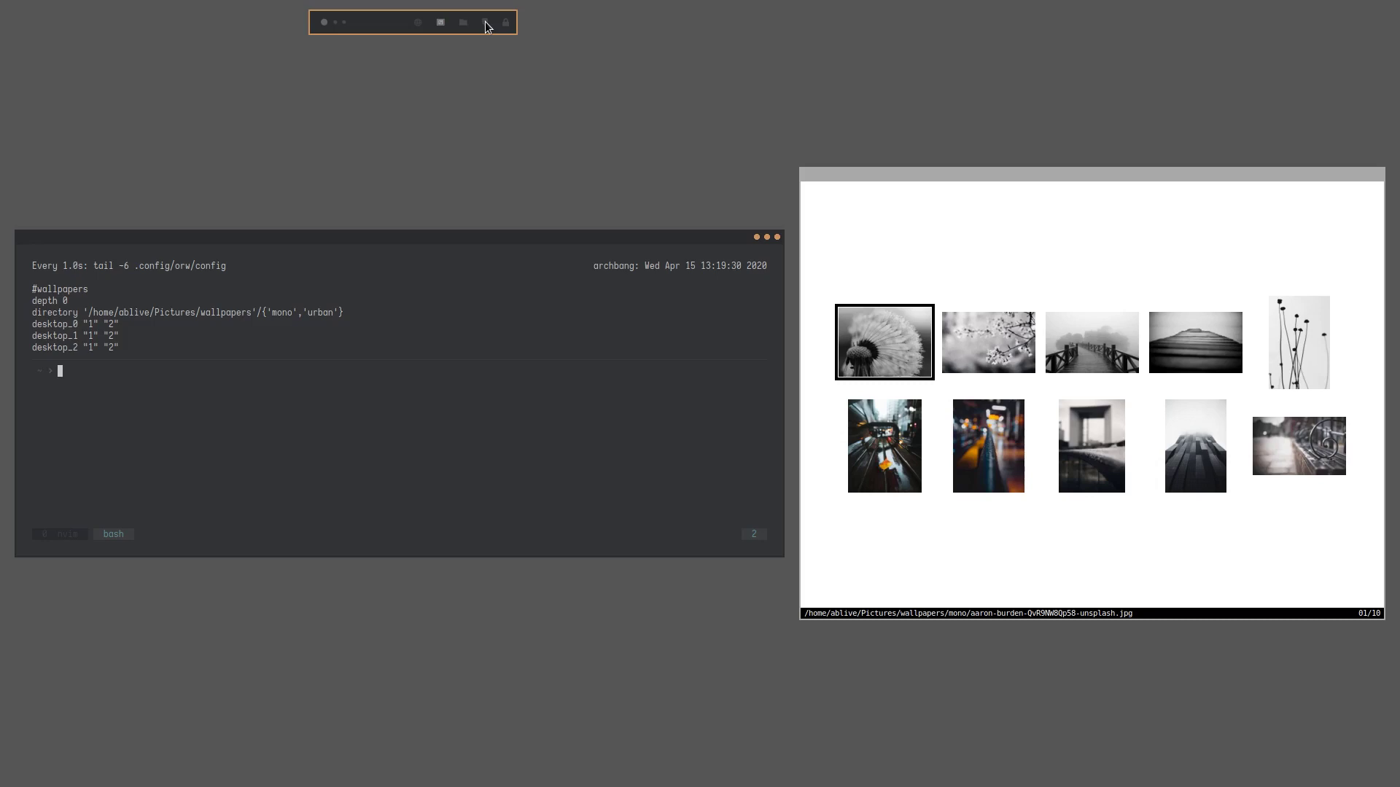
{"action": "type", "text": "wallctl.sh -s Pic"}
{"action": "key", "text": "Tab"}
{"action": "type", "text": "wall"}
{"action": "key", "text": "Tab"}
{"action": "type", "text": "mono/aa"}
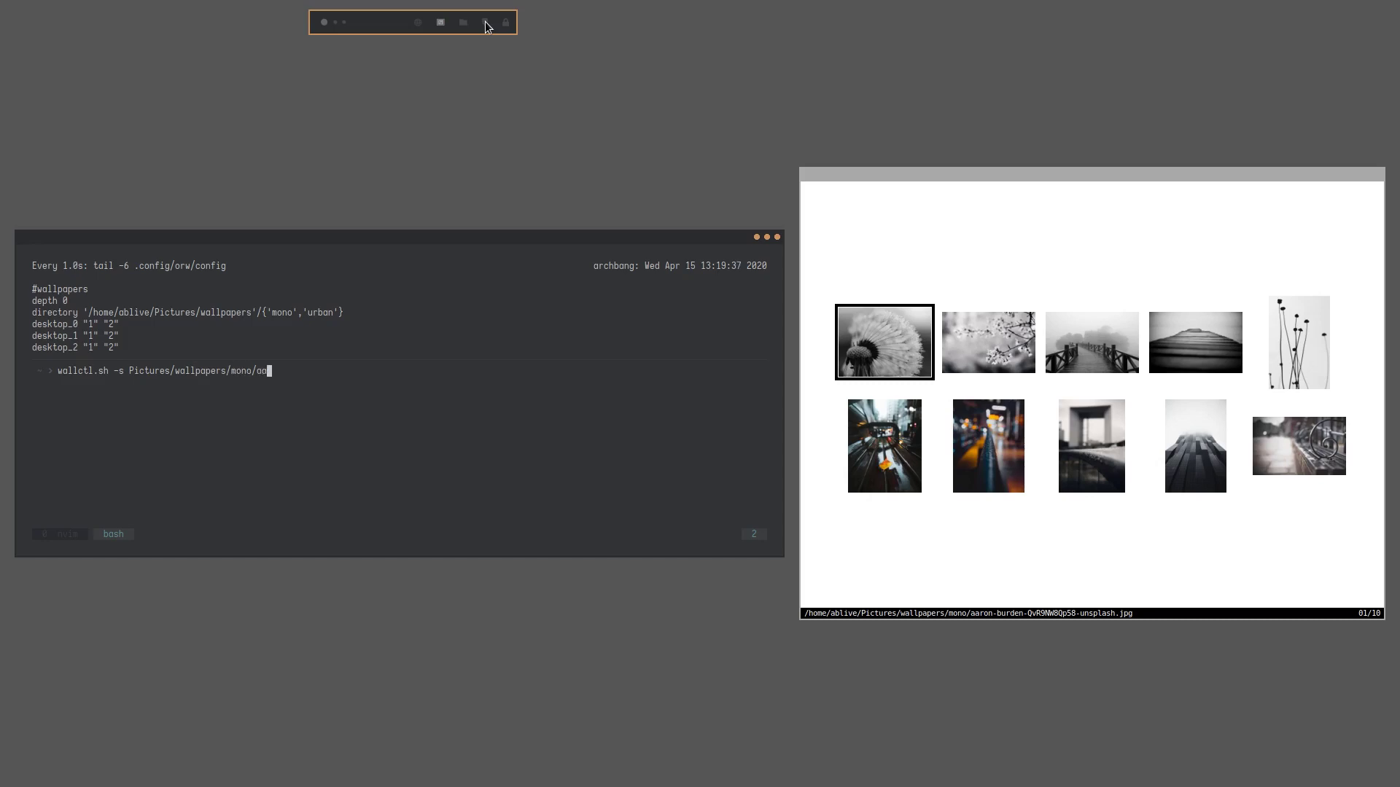
{"action": "key", "text": "Tab"}
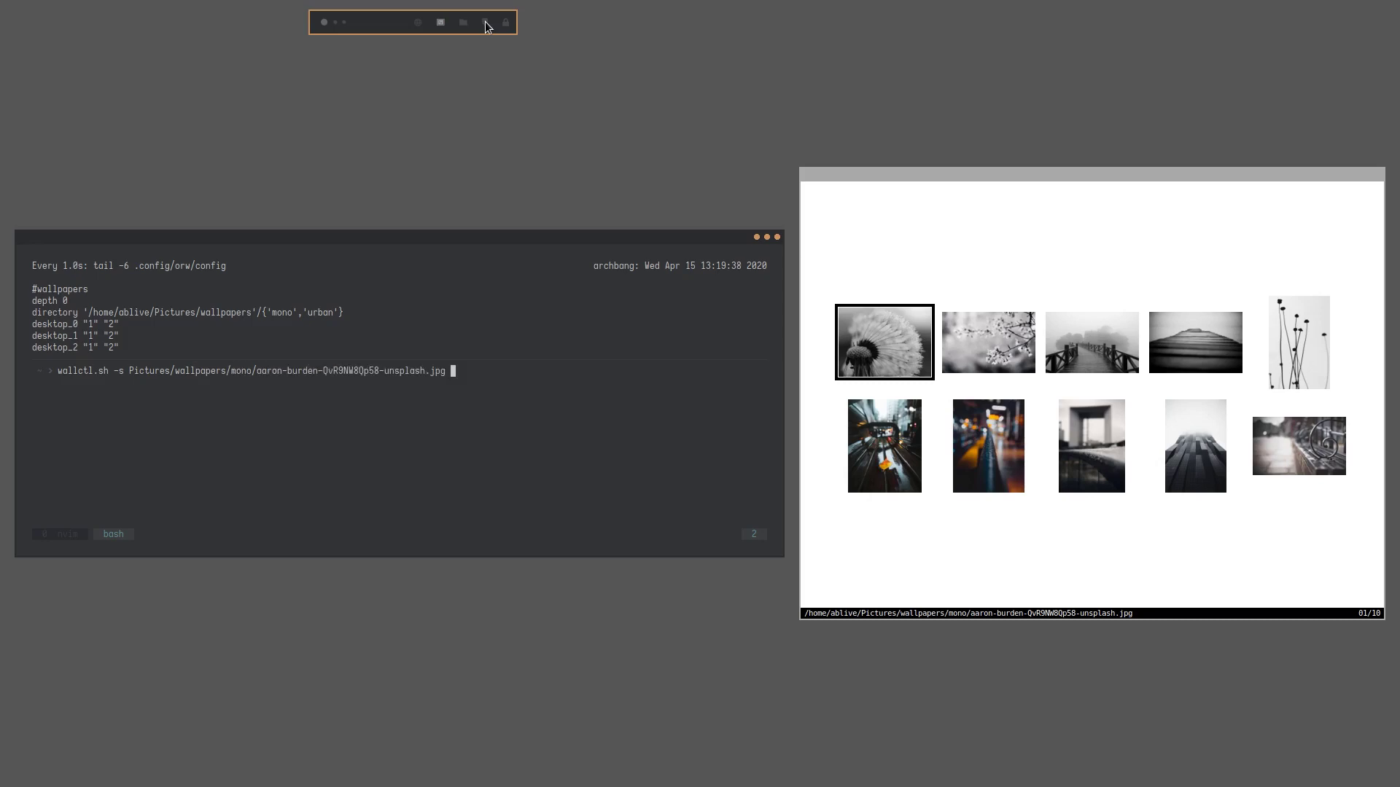
{"action": "key", "text": "Return"}
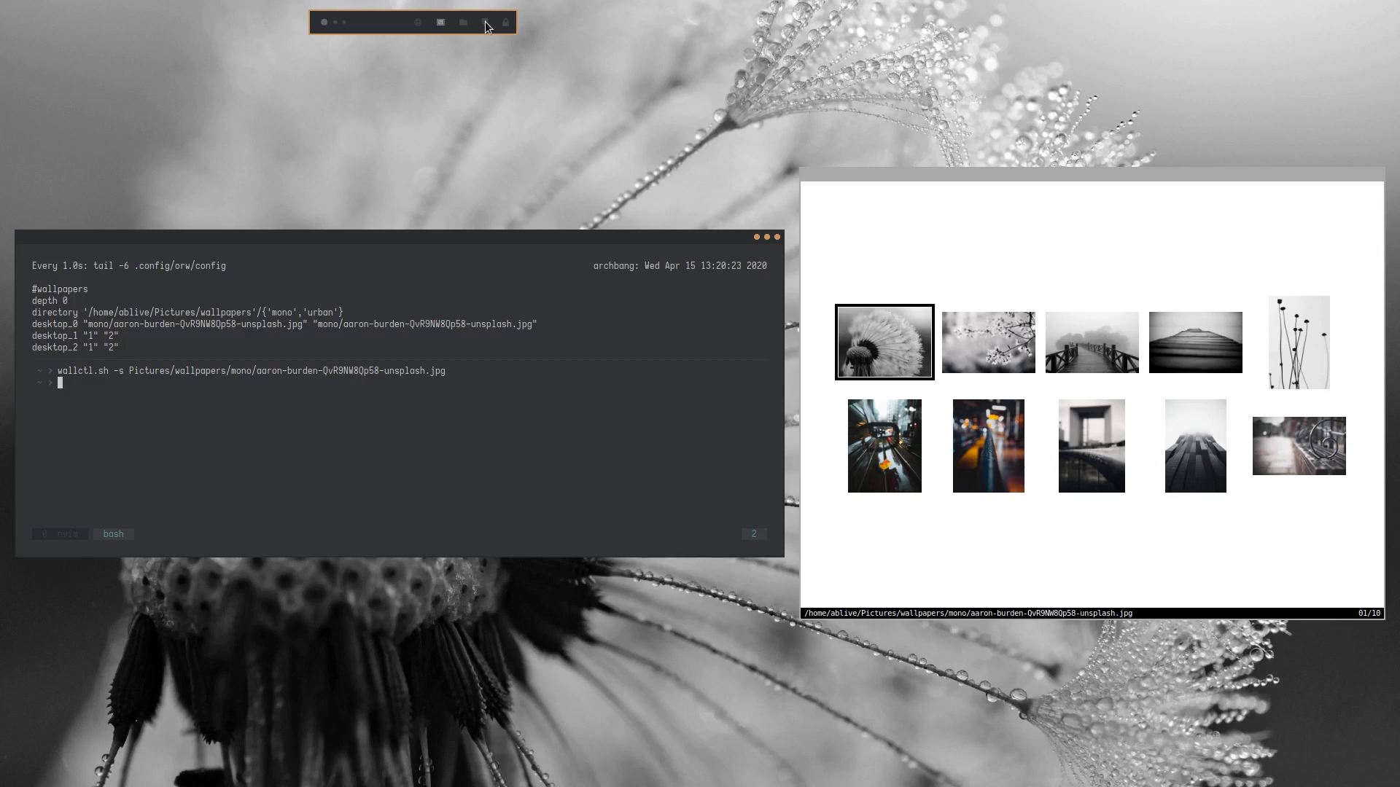
Step: Set different wallpapers per display by rerunning wallctl.sh -s with black-and-white-branch-cherry-blossom-34435.jpg from mono added as the second image
{"action": "key", "text": "alt+Tab"}
{"action": "key", "text": "l"}
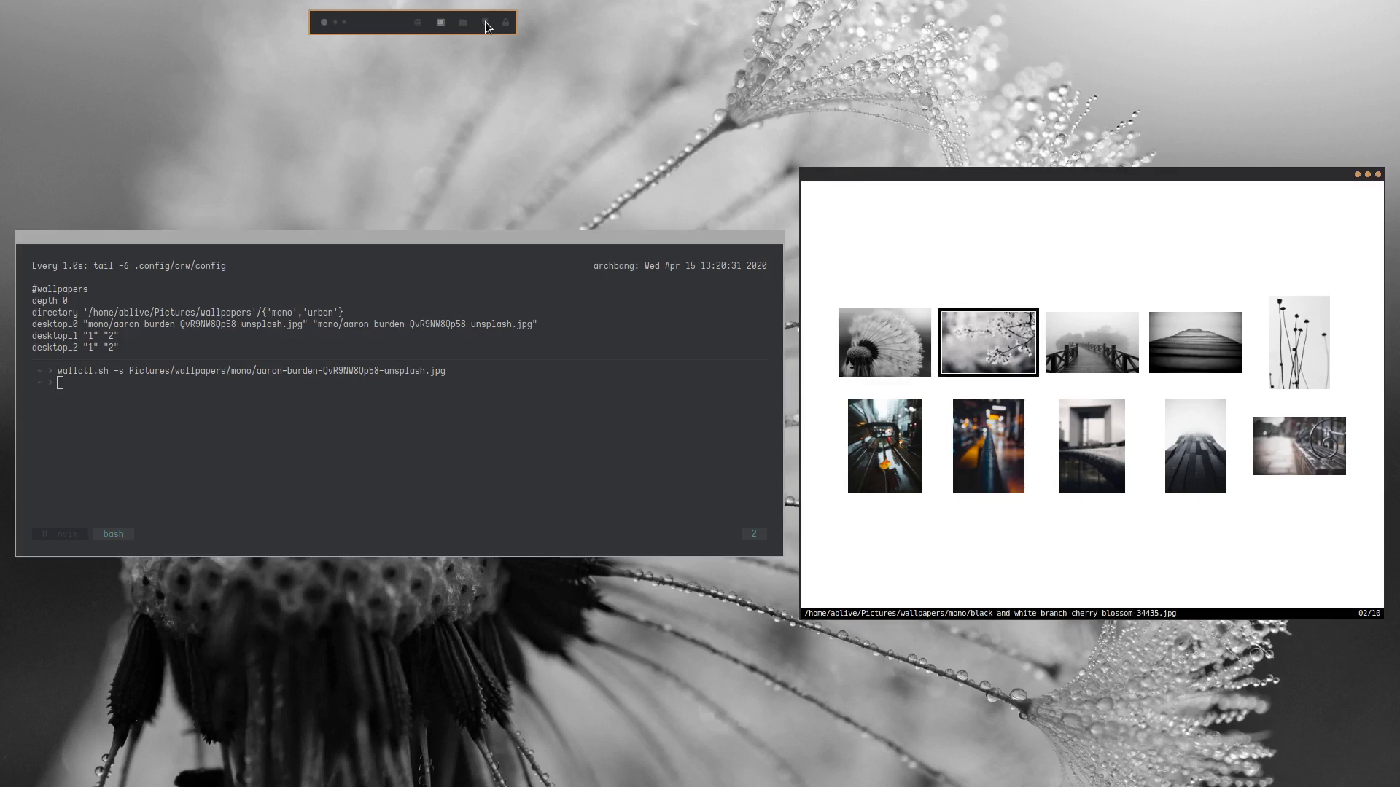
{"action": "key", "text": "alt+Tab"}
{"action": "key", "text": "Up"}
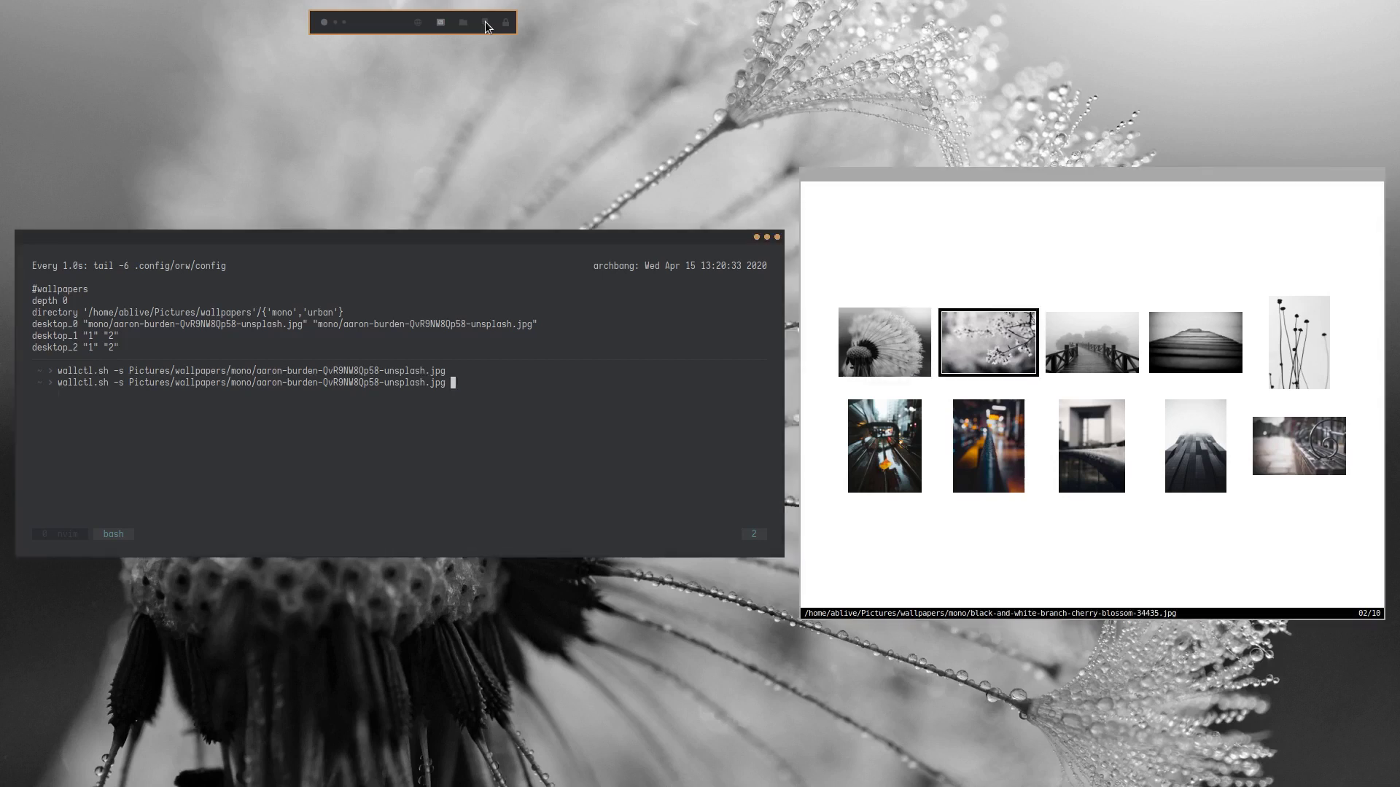
{"action": "type", "text": "Pic"}
{"action": "key", "text": "Tab"}
{"action": "type", "text": "wall"}
{"action": "key", "text": "Tab"}
{"action": "type", "text": "mono/bla"}
{"action": "key", "text": "Tab"}
{"action": "key", "text": "Return"}
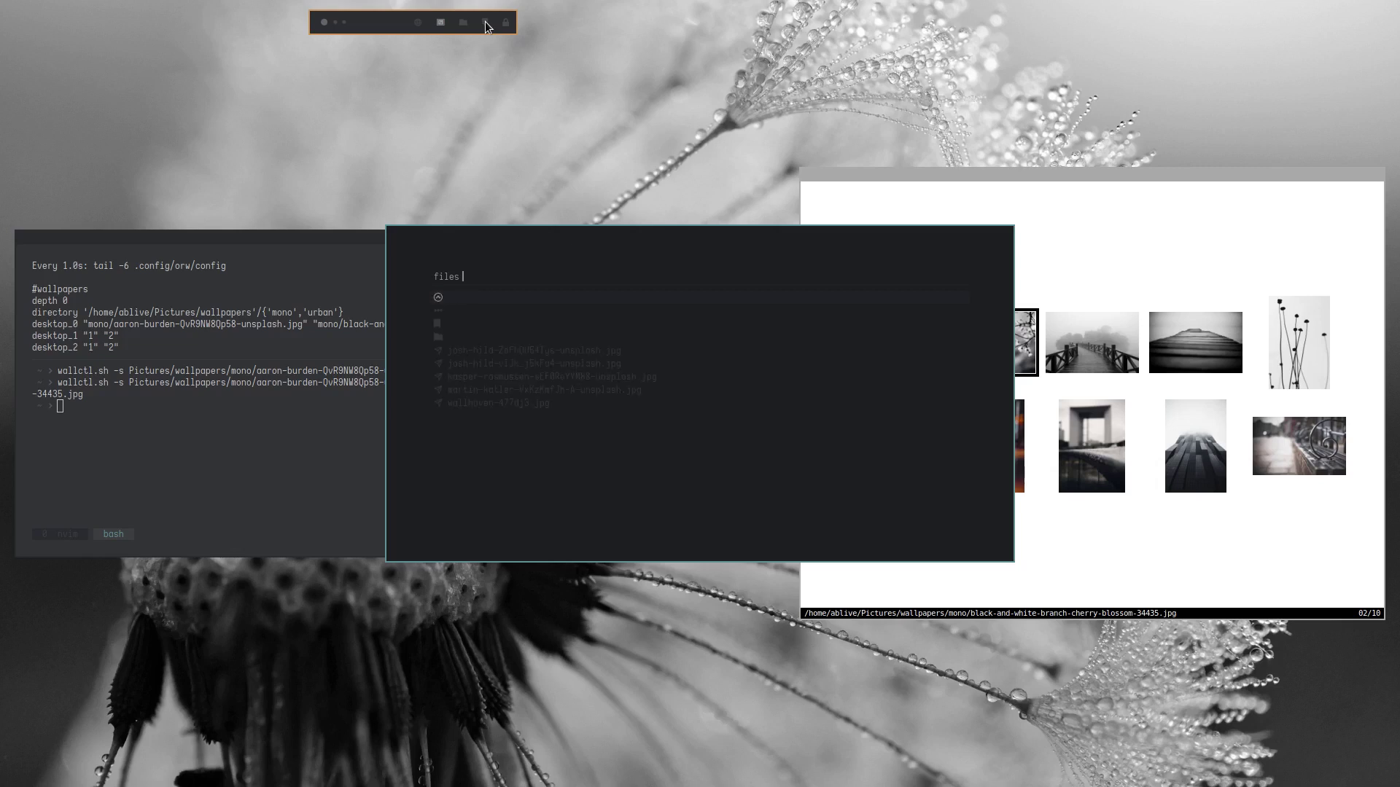
Step: Enable multiple selection in the rofi file list, and select both urban images whose names start with "jos"
{"action": "key", "text": "Down"}
{"action": "key", "text": "Return"}
{"action": "type", "text": "sele"}
{"action": "key", "text": "BackSpace"}
{"action": "key", "text": "BackSpace"}
{"action": "key", "text": "BackSpace"}
{"action": "key", "text": "BackSpace"}
{"action": "key", "text": "Return"}
{"action": "type", "text": "jos"}
{"action": "key", "text": "Return"}
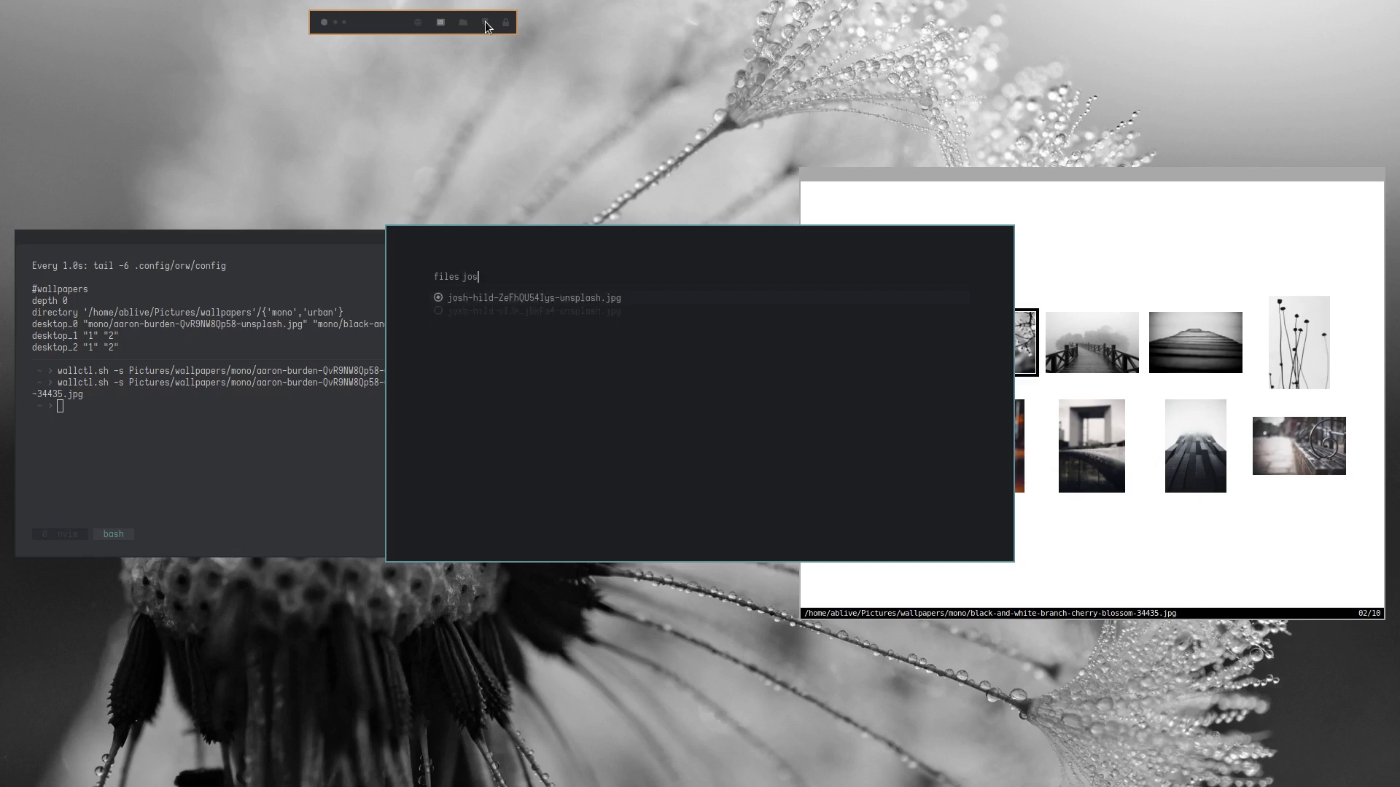
{"action": "key", "text": "BackSpace"}
{"action": "key", "text": "BackSpace"}
{"action": "key", "text": "BackSpace"}
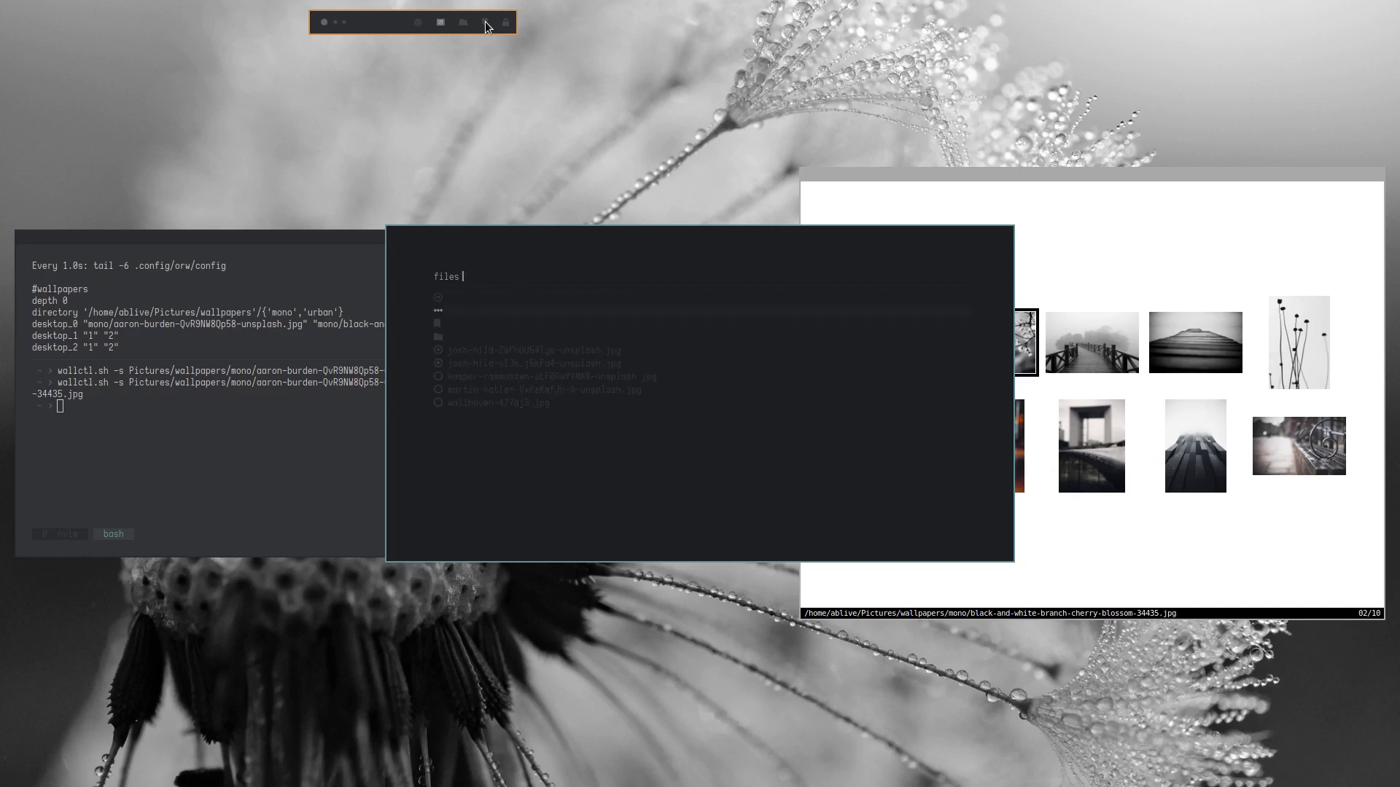
Step: Set the two selected images as wallpapers through the file list's options, and close the list
{"action": "key", "text": "Tab"}
{"action": "type", "text": "set"}
{"action": "key", "text": "Return"}
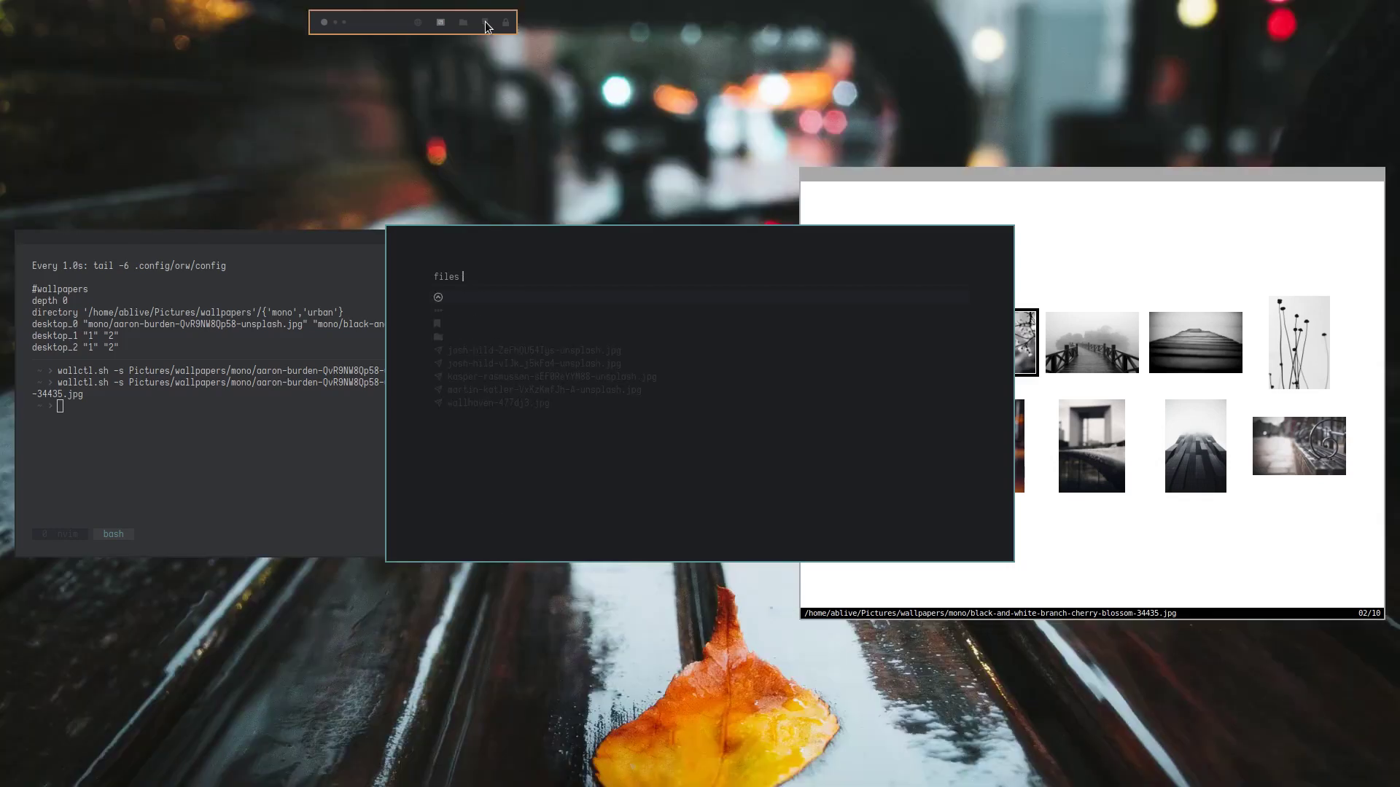
{"action": "key", "text": "Escape"}
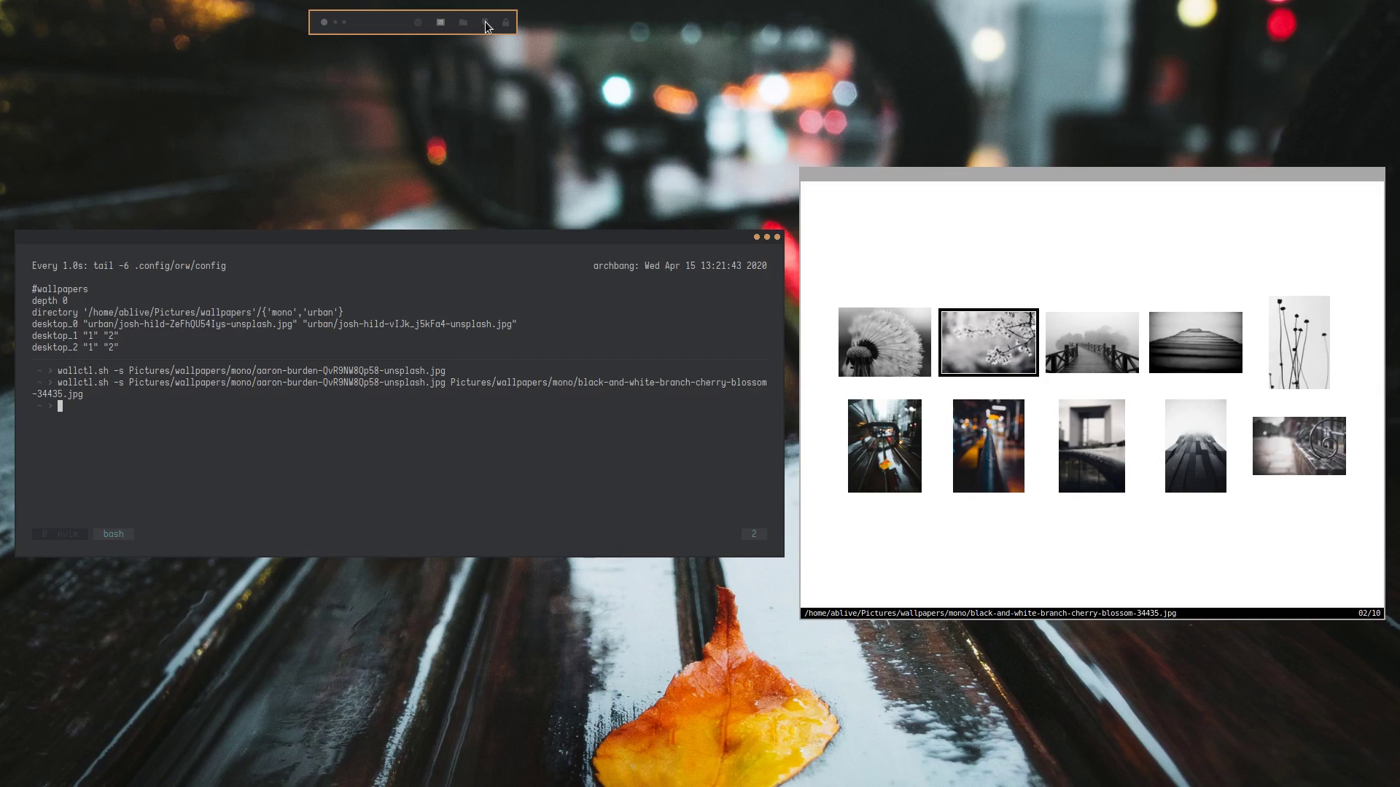
Step: Set the wallpaper of display 2 to the previously used cherry blossom image by running wallctl.sh -n 2 -s !$
{"action": "type", "text": "wallc"}
{"action": "key", "text": "Tab"}
{"action": "type", "text": "-n 2 -s !$"}
{"action": "key", "text": "Return"}
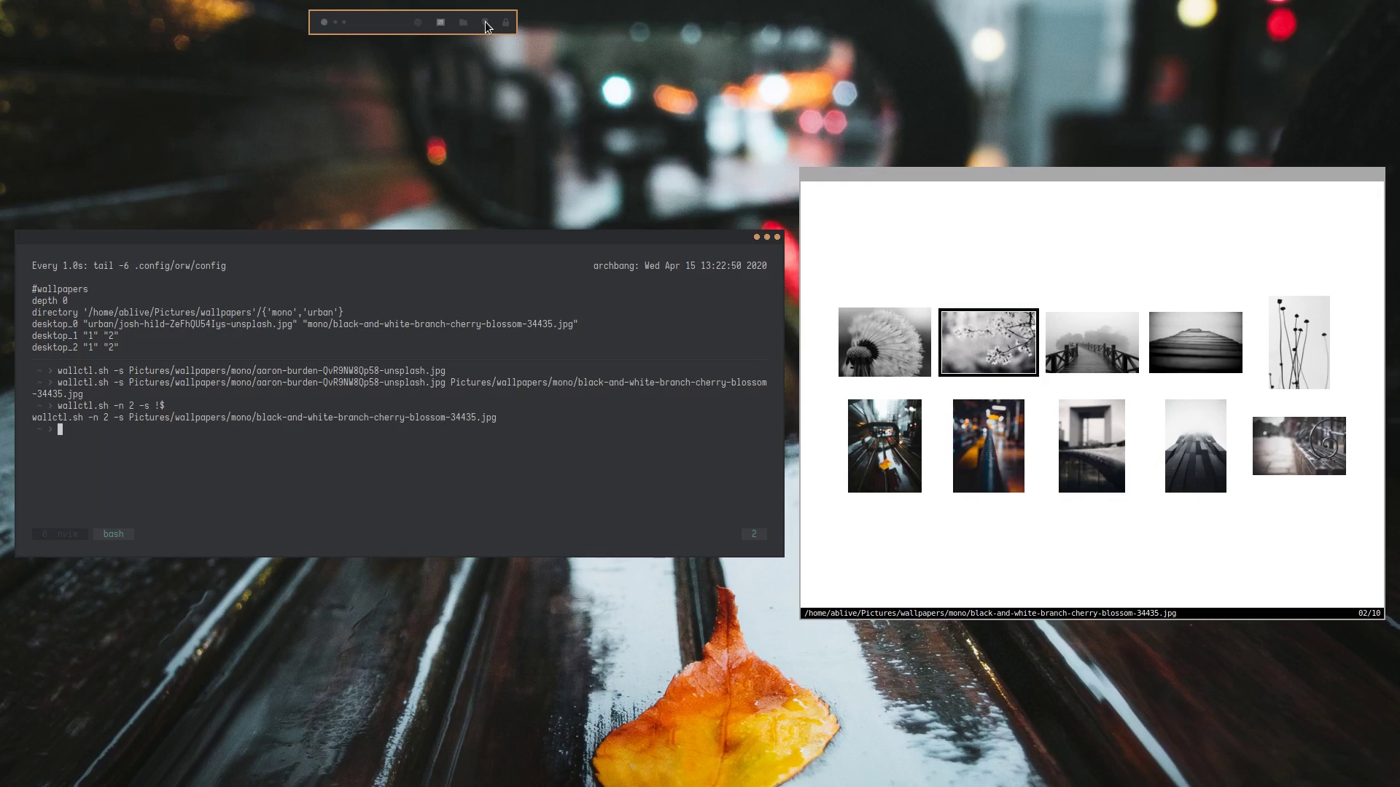
Step: From the image viewer, apply the cherry blossom, the foggy bridge and the eighth (urban) image as wallpaper in turn
{"action": "key", "text": "alt+Tab"}
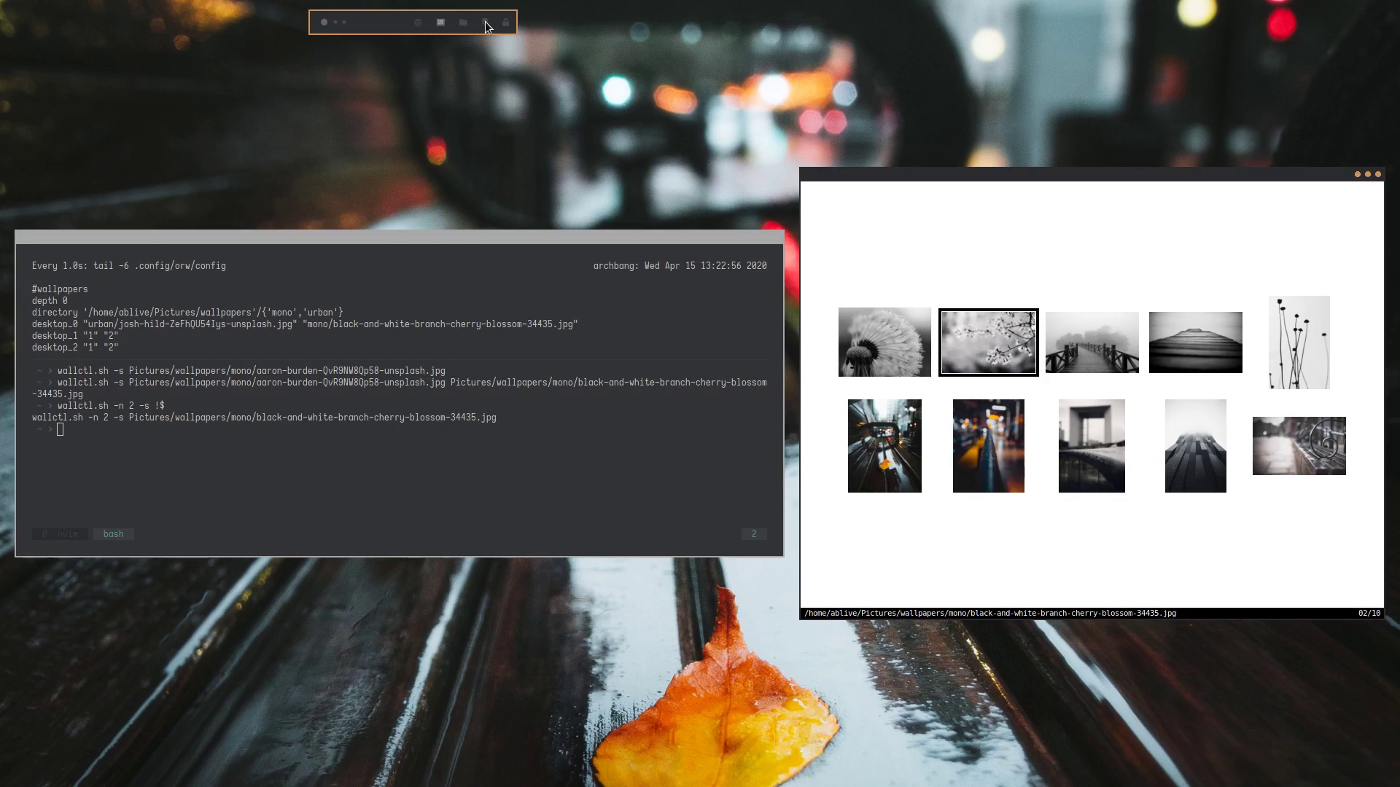
{"action": "key", "text": "ctrl+x"}
{"action": "key", "text": "w"}
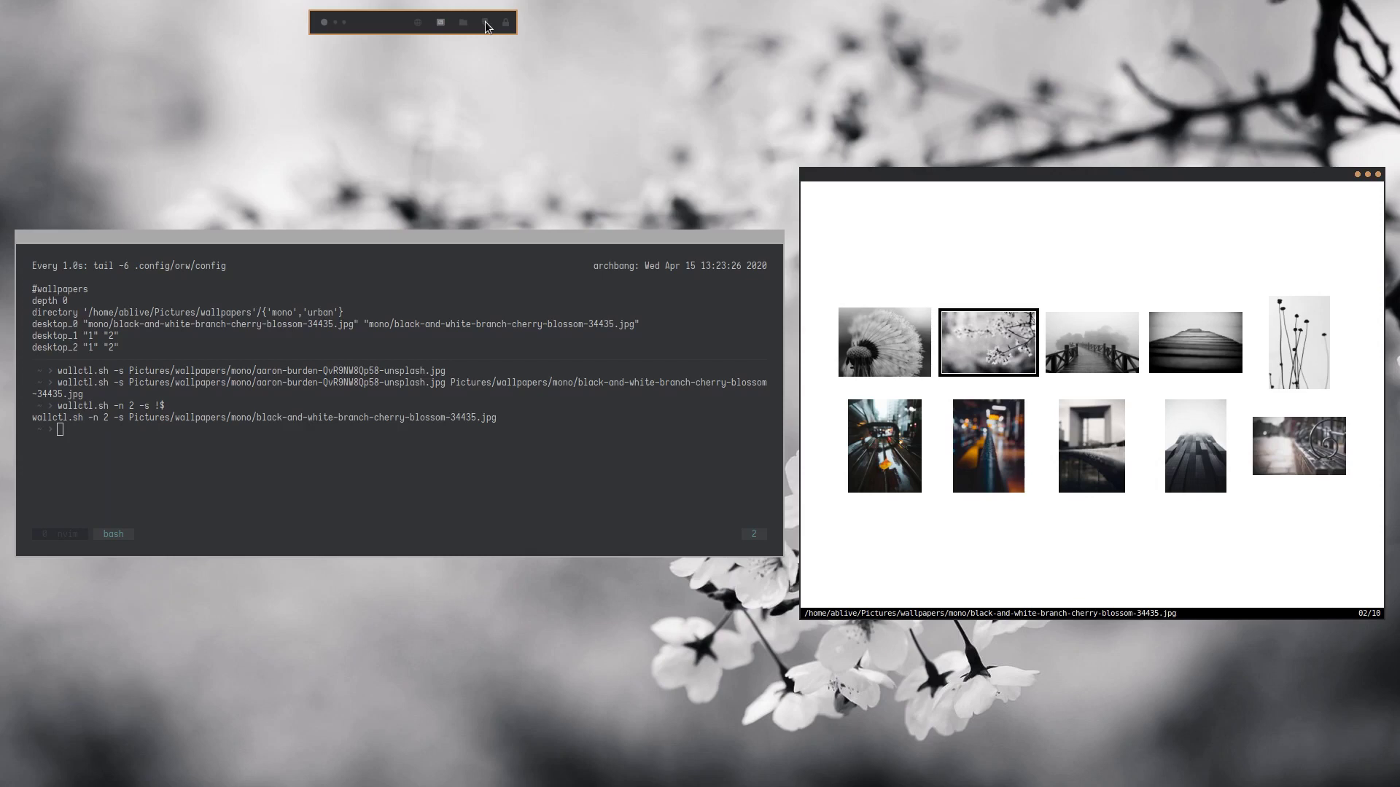
{"action": "key", "text": "l"}
{"action": "key", "text": "ctrl+x"}
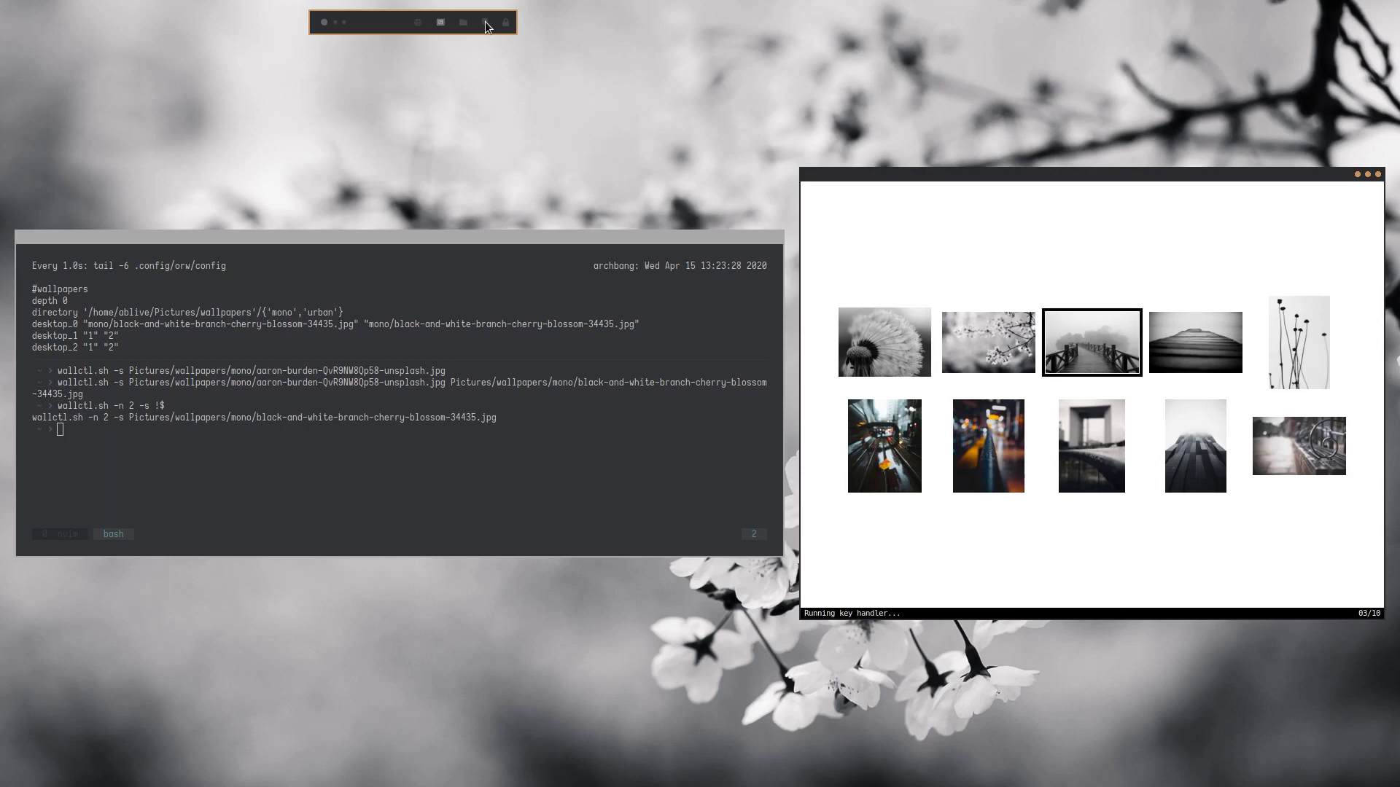
{"action": "key", "text": "w"}
{"action": "key", "text": "j"}
{"action": "key", "text": "ctrl+x"}
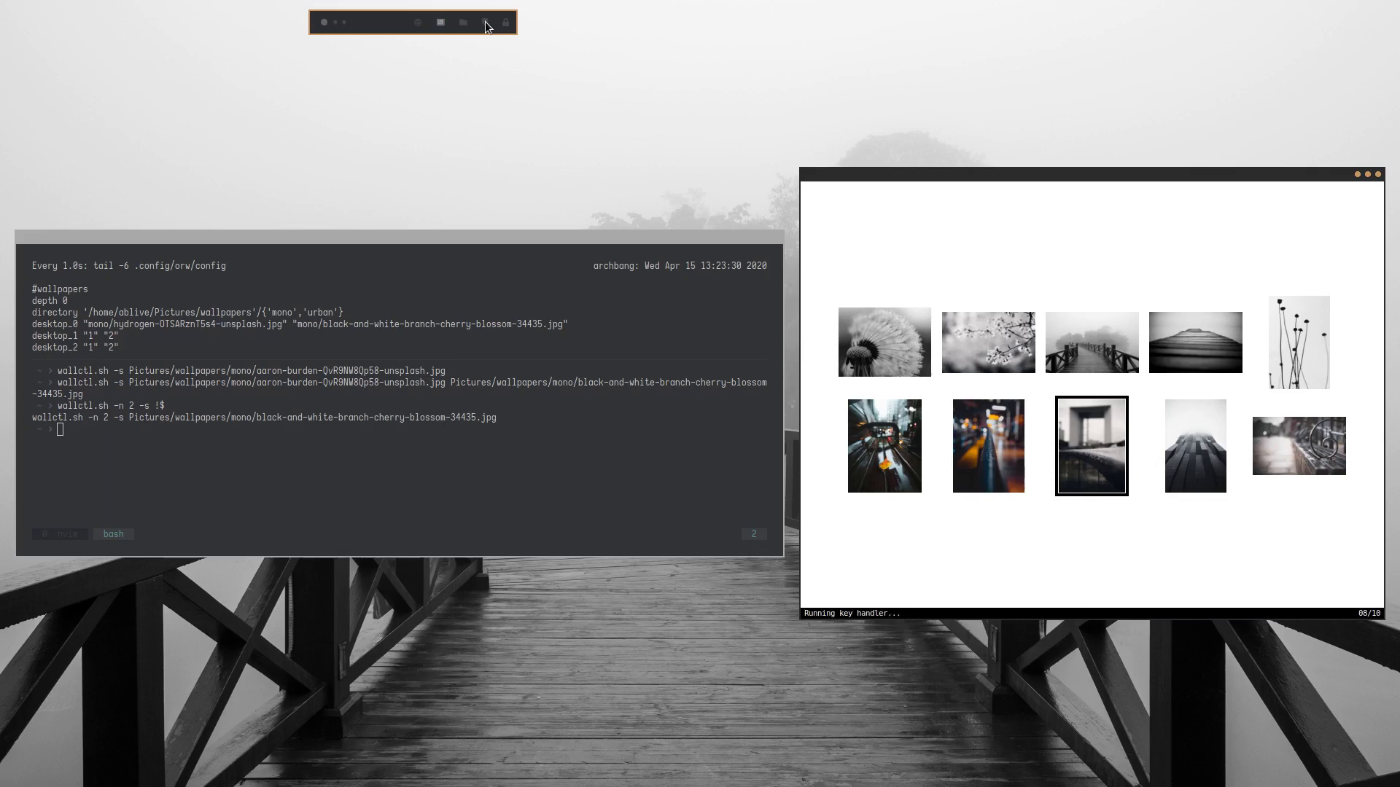
{"action": "key", "text": "w"}
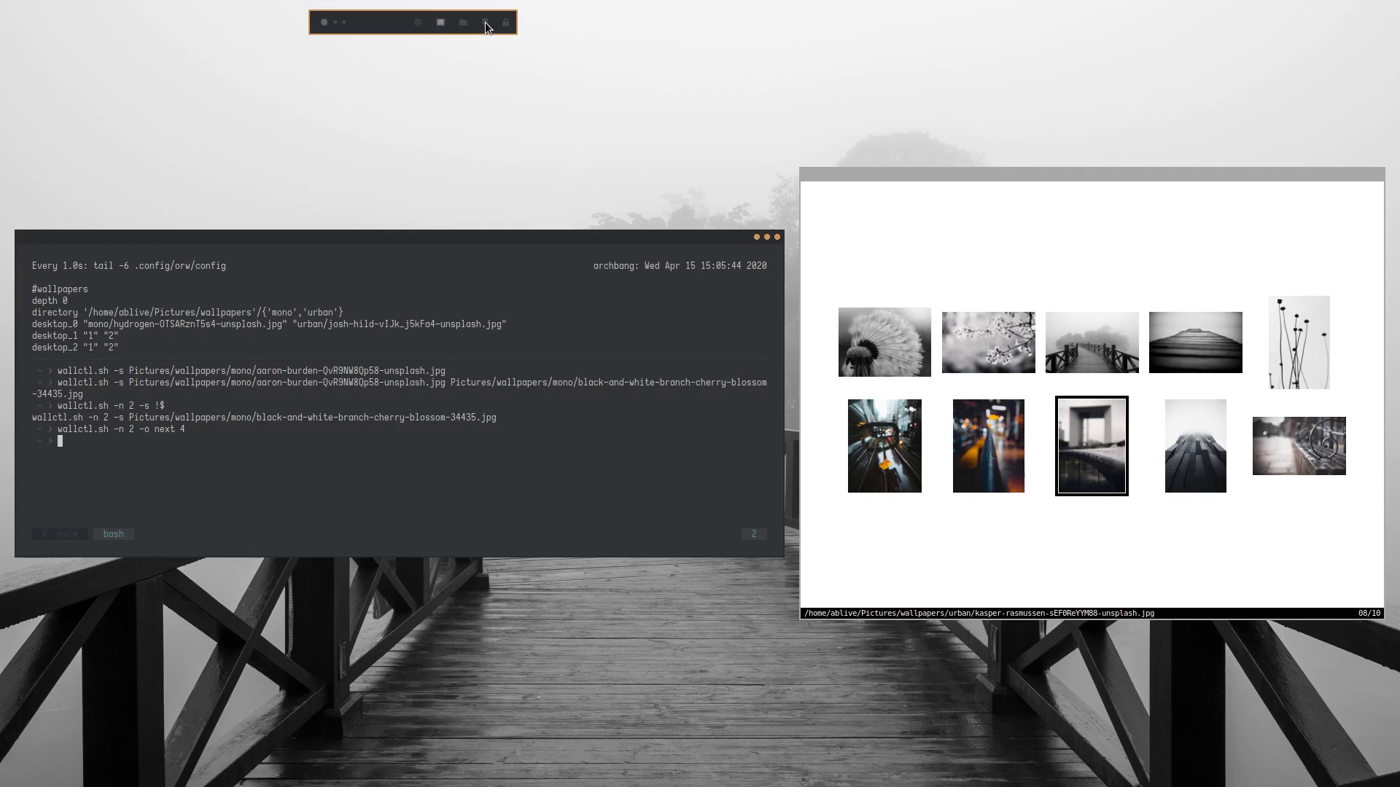
Step: Set workspace 3's wallpaper with wallctl.sh -w 3 -i 8, and move its display 1 back two images with -n 1 -o prev 2
{"action": "type", "text": "wallctl.sh -w 3"}
{"action": "type", "text": "-i 8"}
{"action": "key", "text": "Return"}
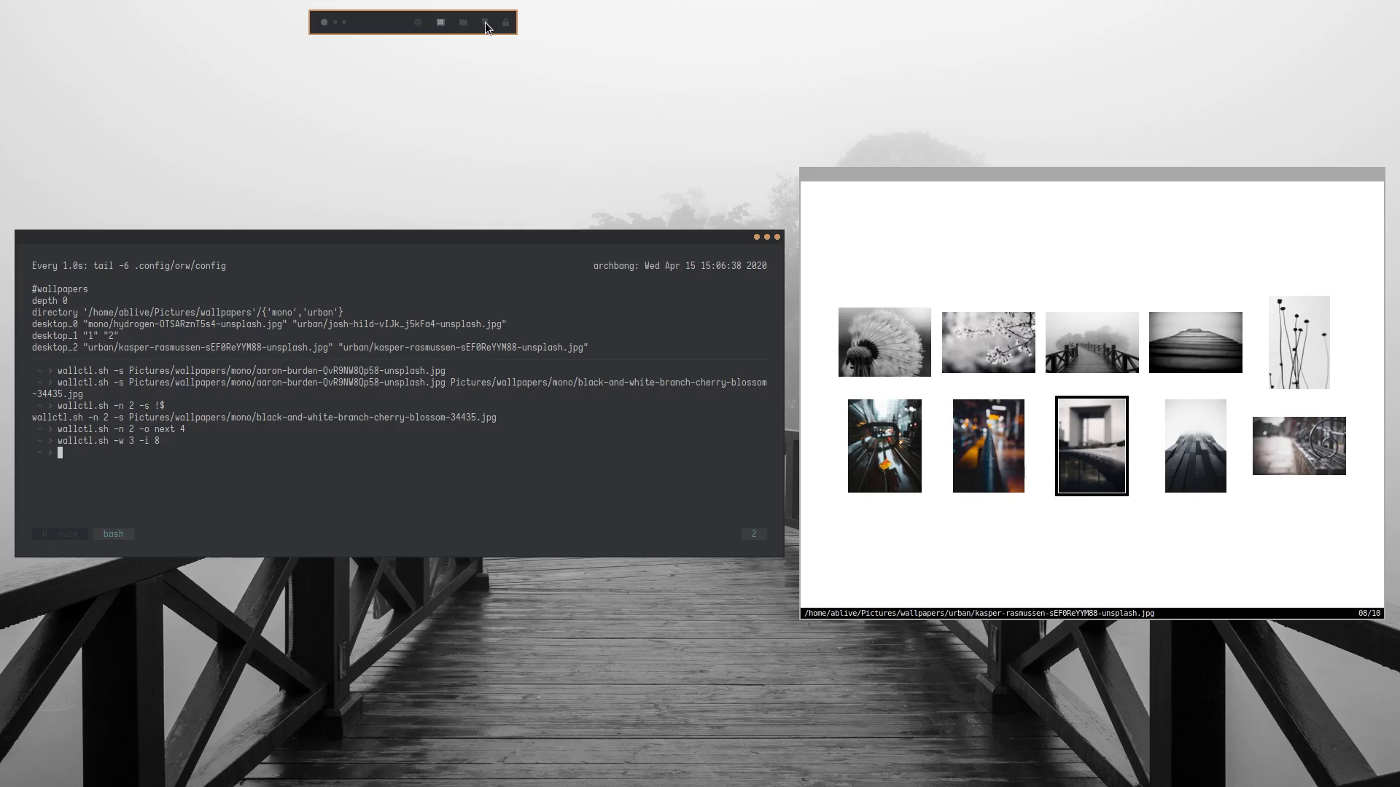
{"action": "type", "text": "wallctl.sh -w 3 -n 1 -o prev 2"}
{"action": "key", "text": "Return"}
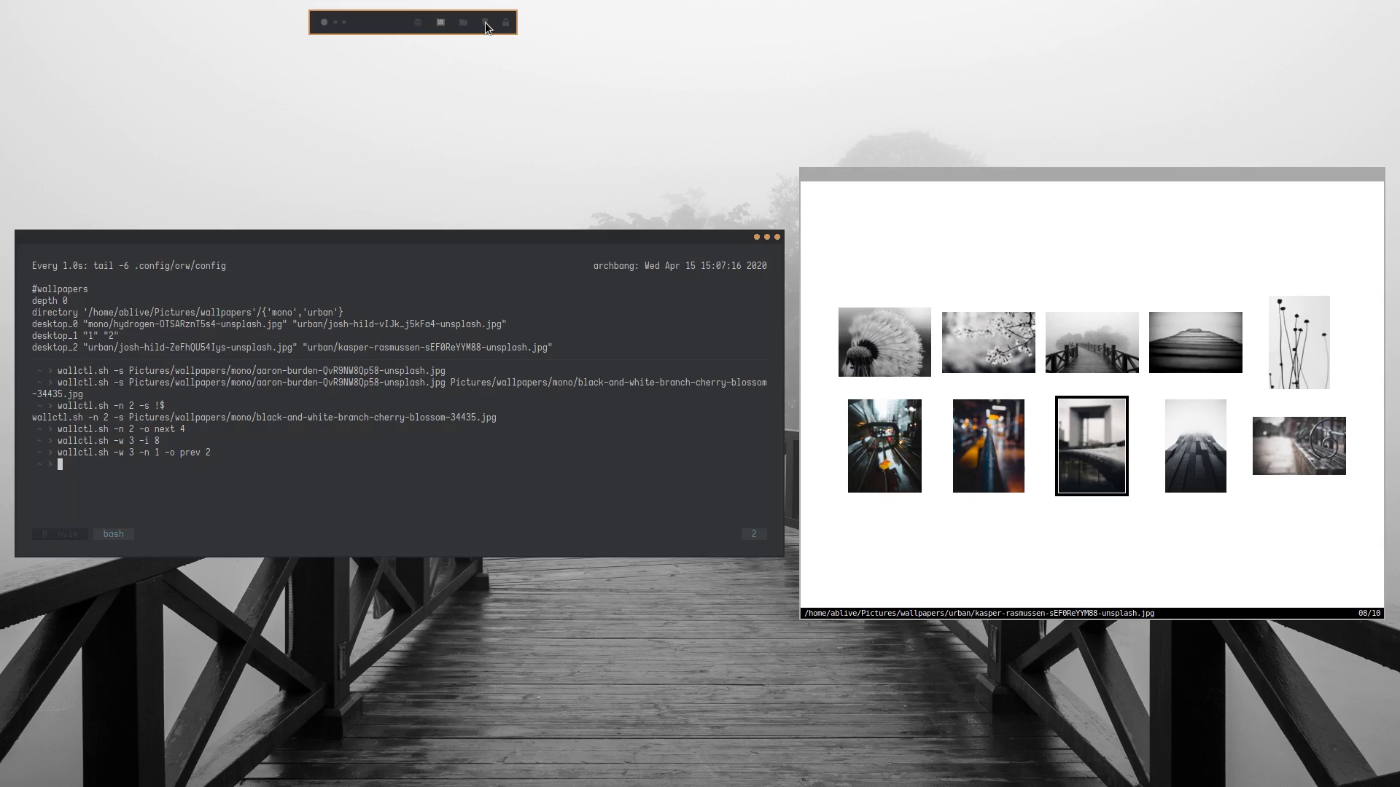
Step: Move to the automatization heading at the end of the guide file, and return to the shell window
{"action": "key", "text": "super+w"}
{"action": "key", "text": "ctrl+b"}
{"action": "key", "text": "0"}
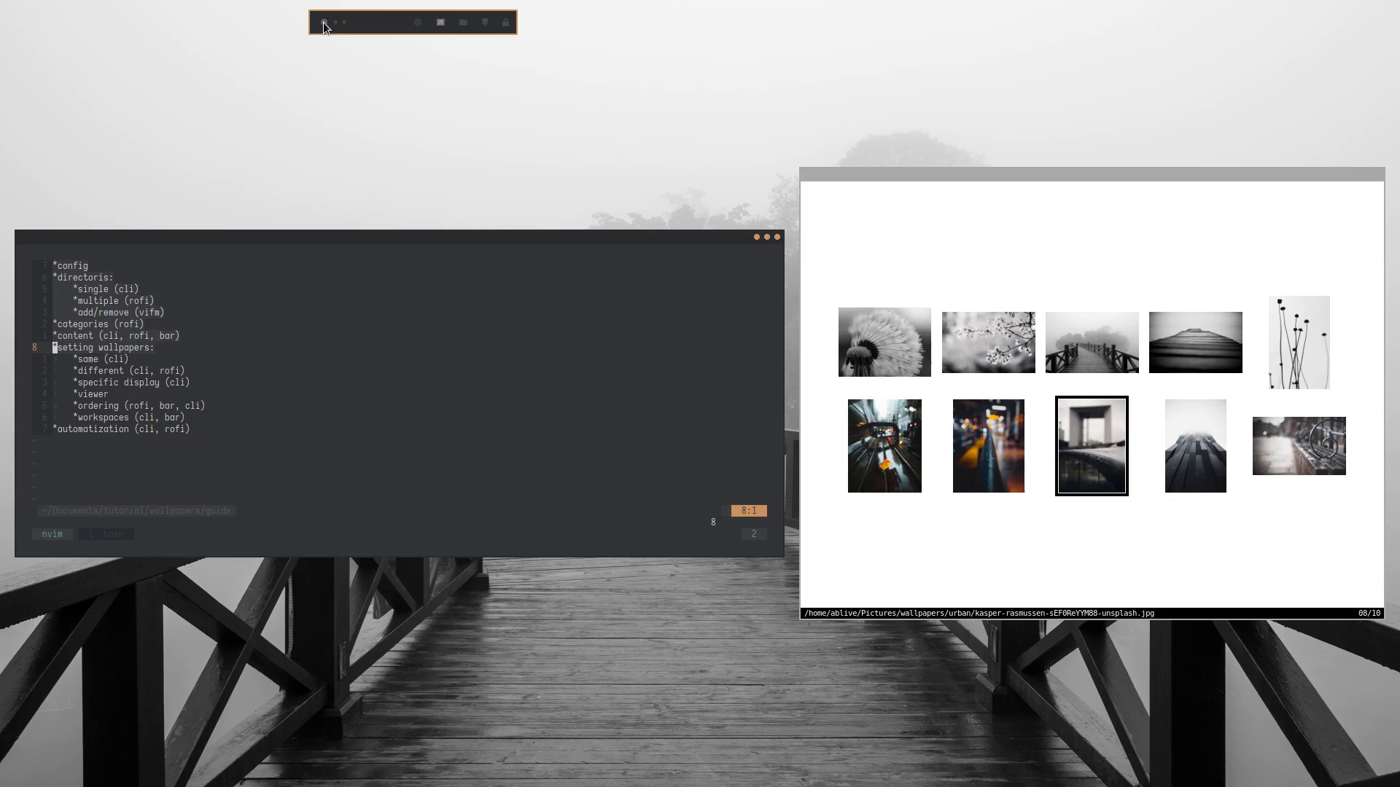
{"action": "key", "text": "G"}
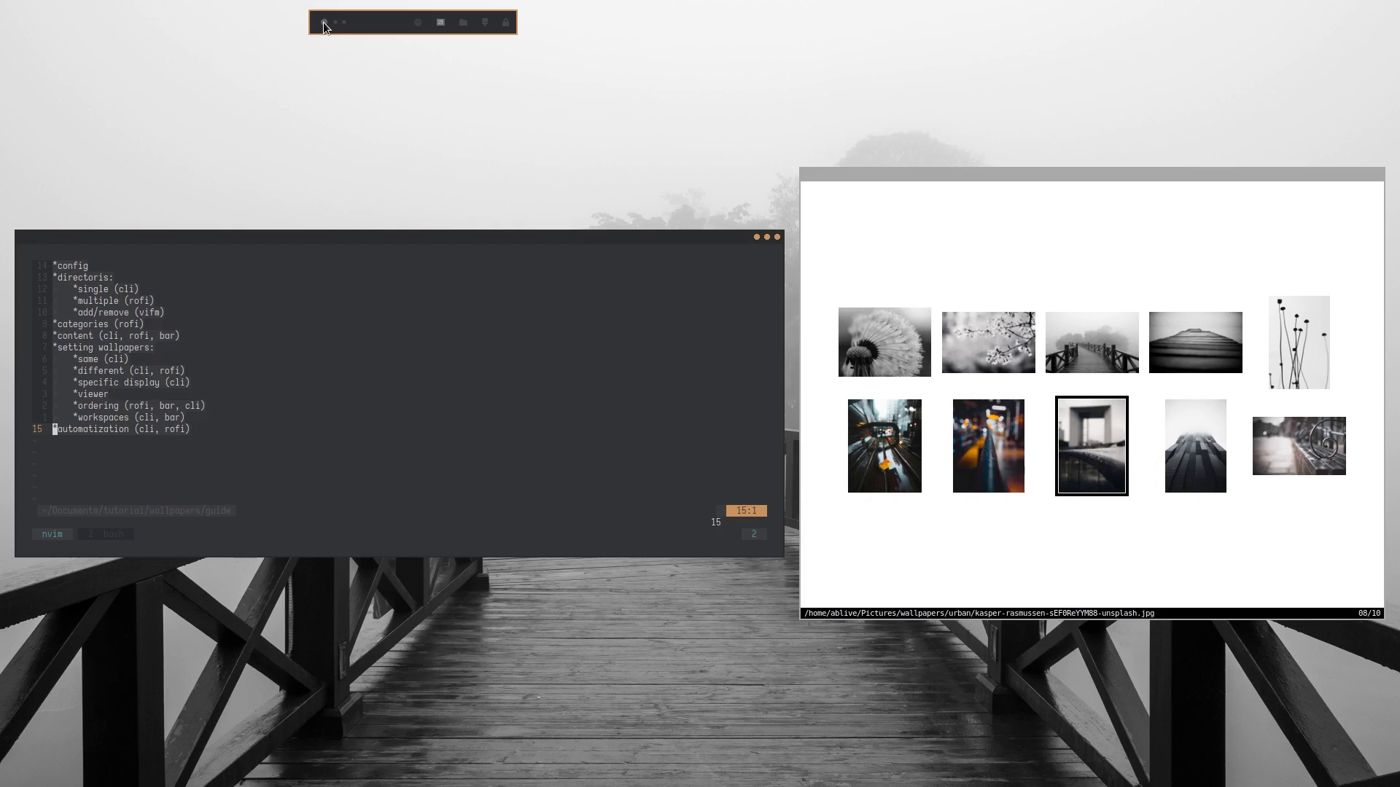
{"action": "key", "text": "ctrl+b"}
{"action": "key", "text": "1"}
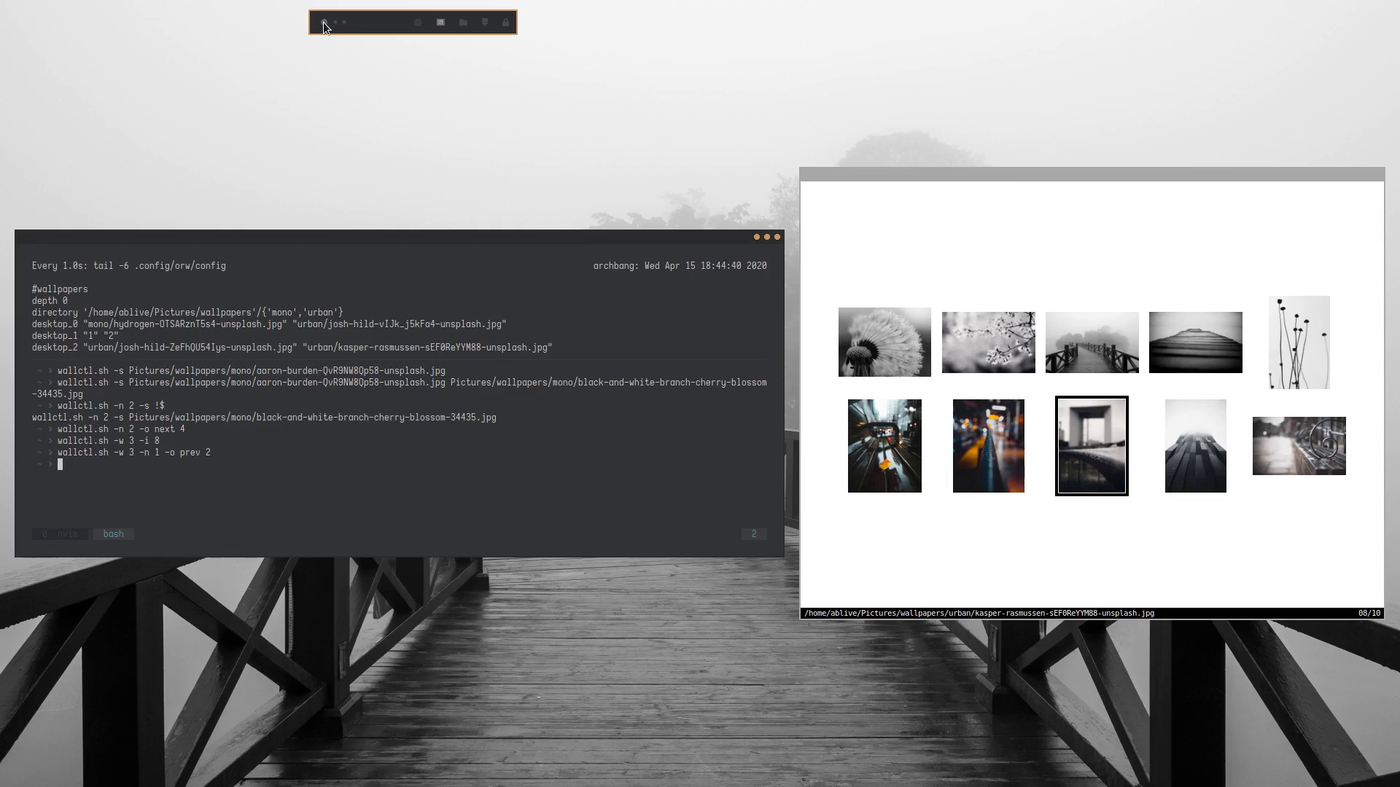
Step: Turn on the wallpaper auto-changer with wallctl.sh -A, and set its interval with wallctl.sh -I 5 sec
{"action": "type", "text": "wallc"}
{"action": "key", "text": "Tab"}
{"action": "type", "text": "-A"}
{"action": "key", "text": "Return"}
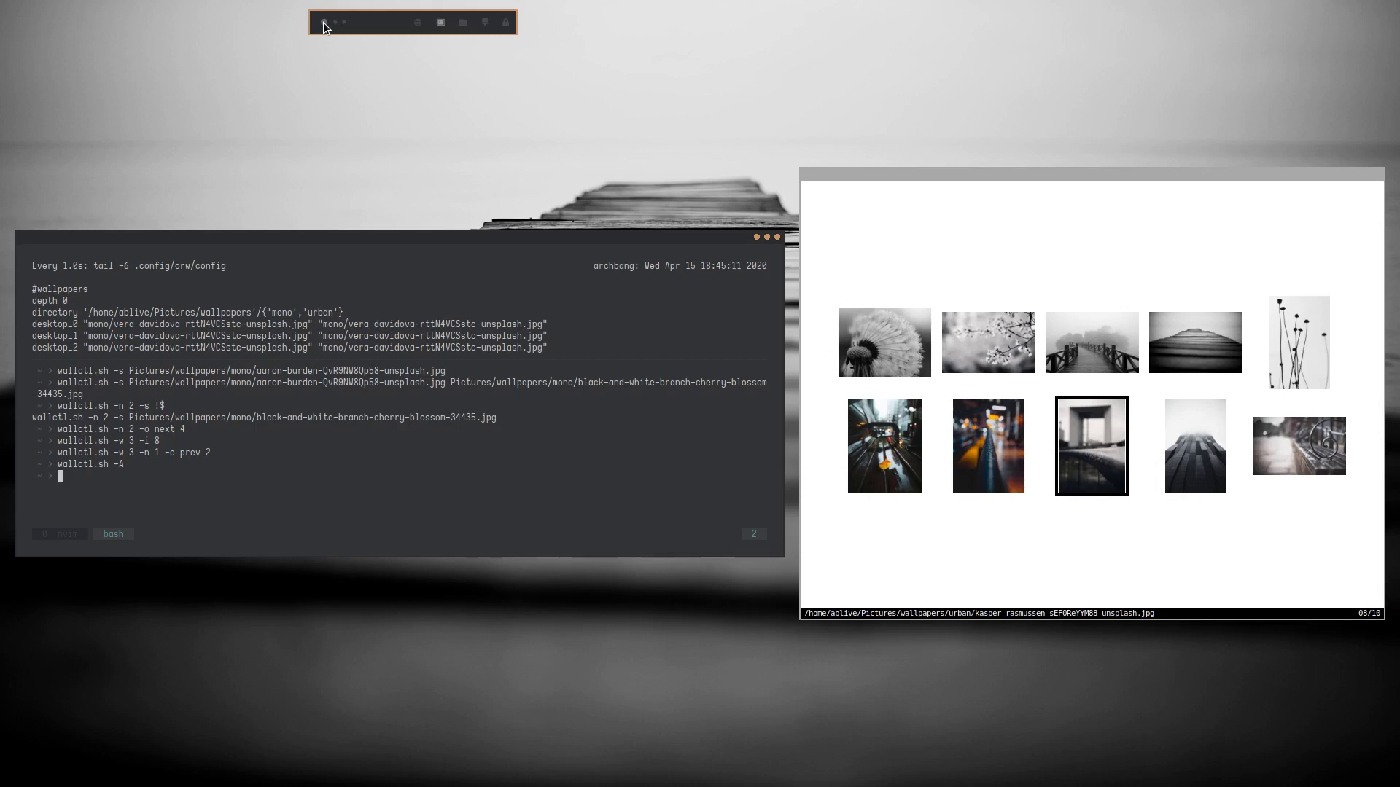
{"action": "type", "text": "wallctl.sh -I 5 sec"}
{"action": "key", "text": "Return"}
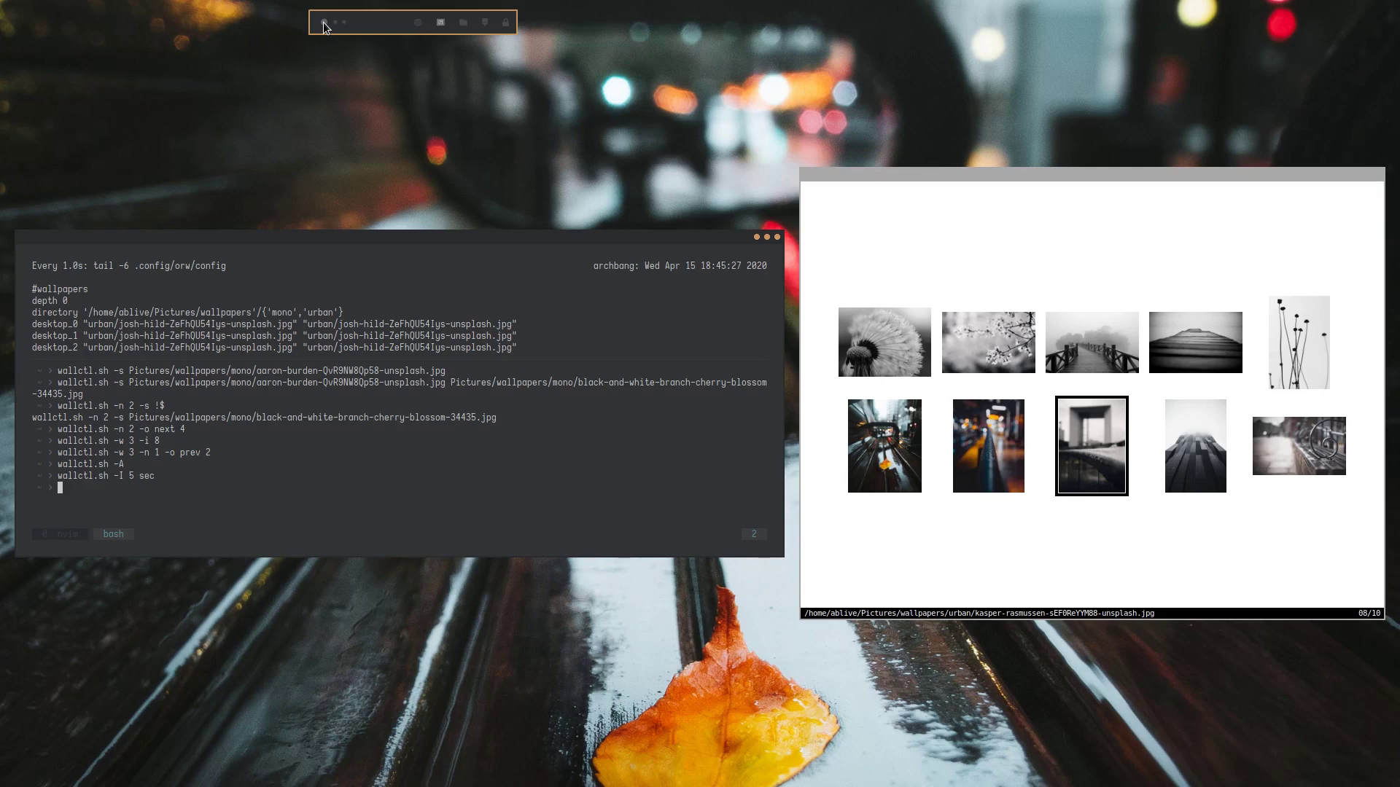
Step: Set the auto-changer order to previous by running wallctl.sh -O prev
{"action": "type", "text": "wallctl.sh "}
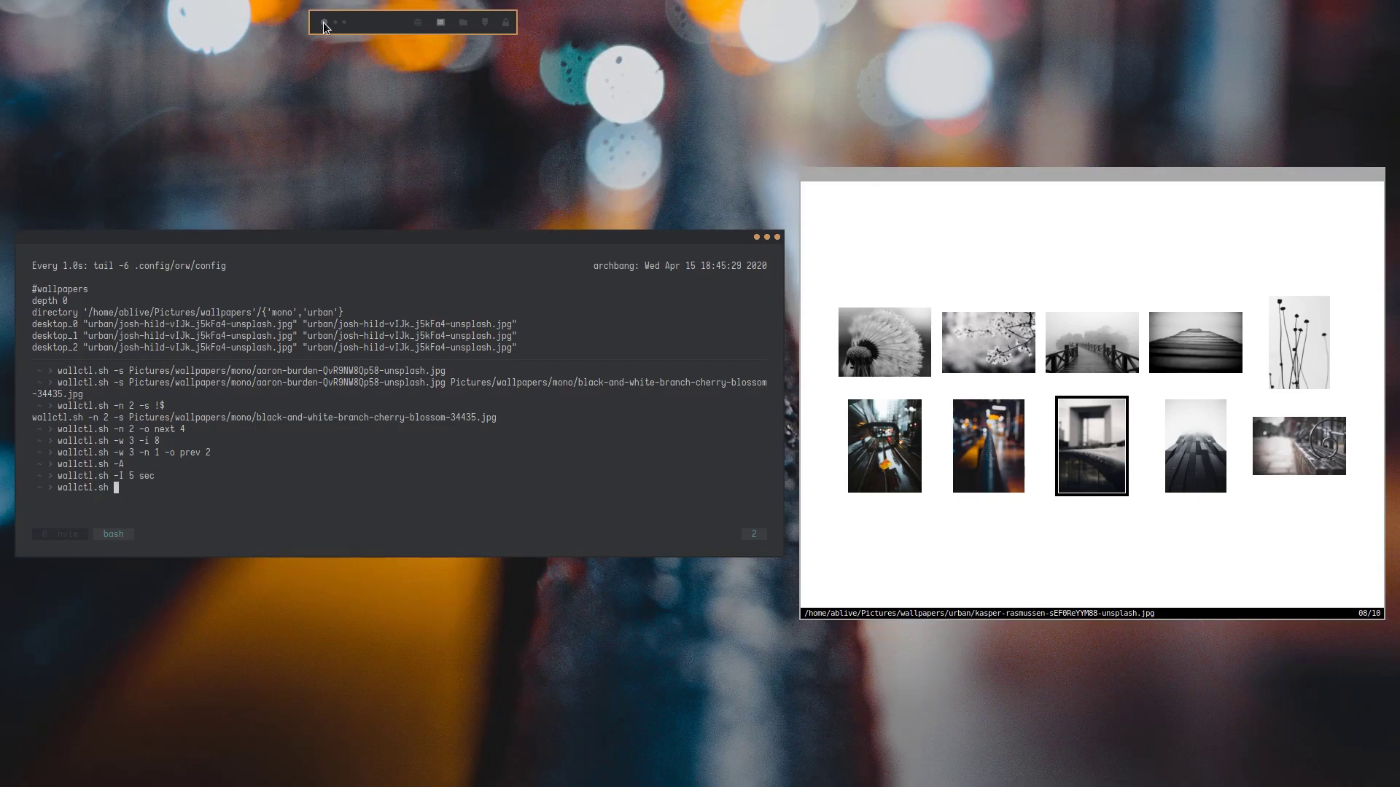
{"action": "type", "text": "-O prev"}
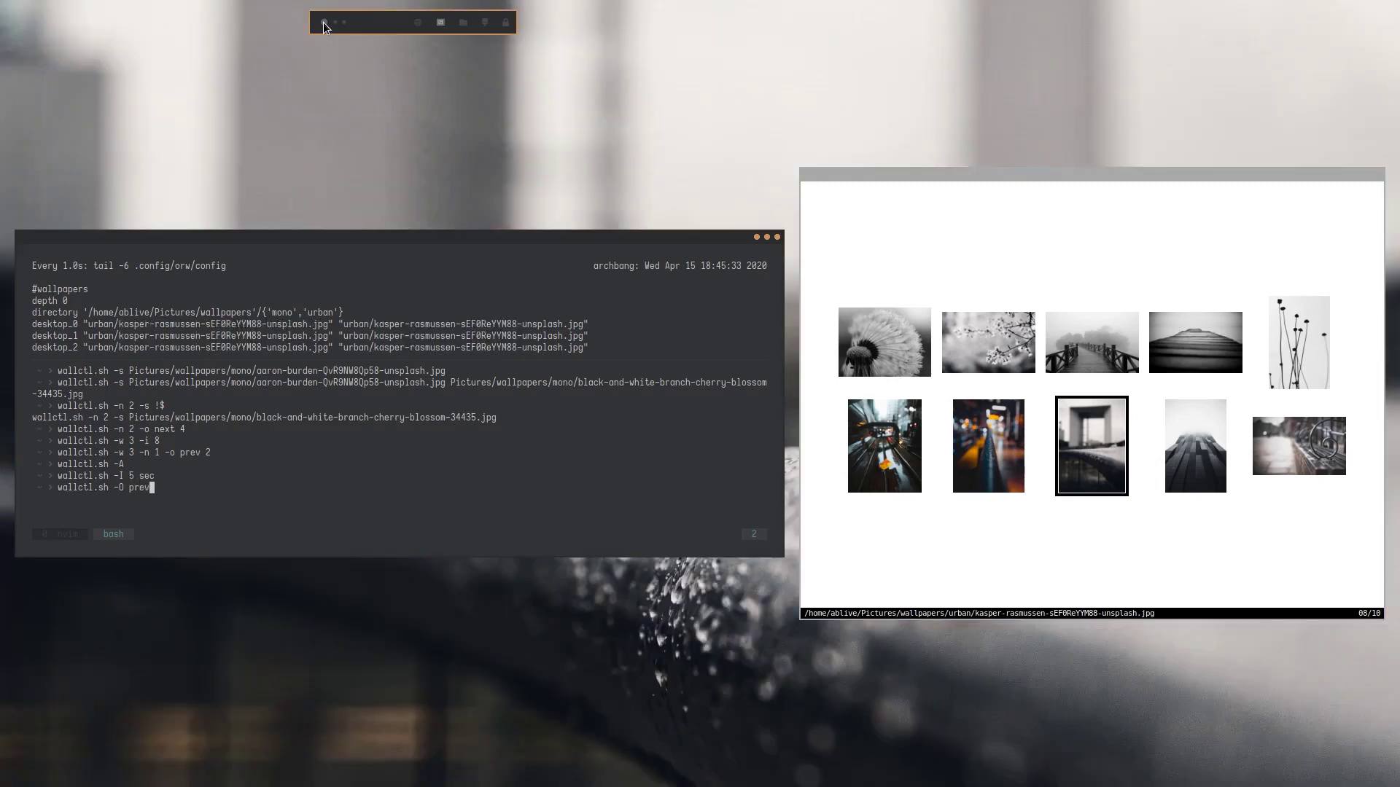
{"action": "key", "text": "Return"}
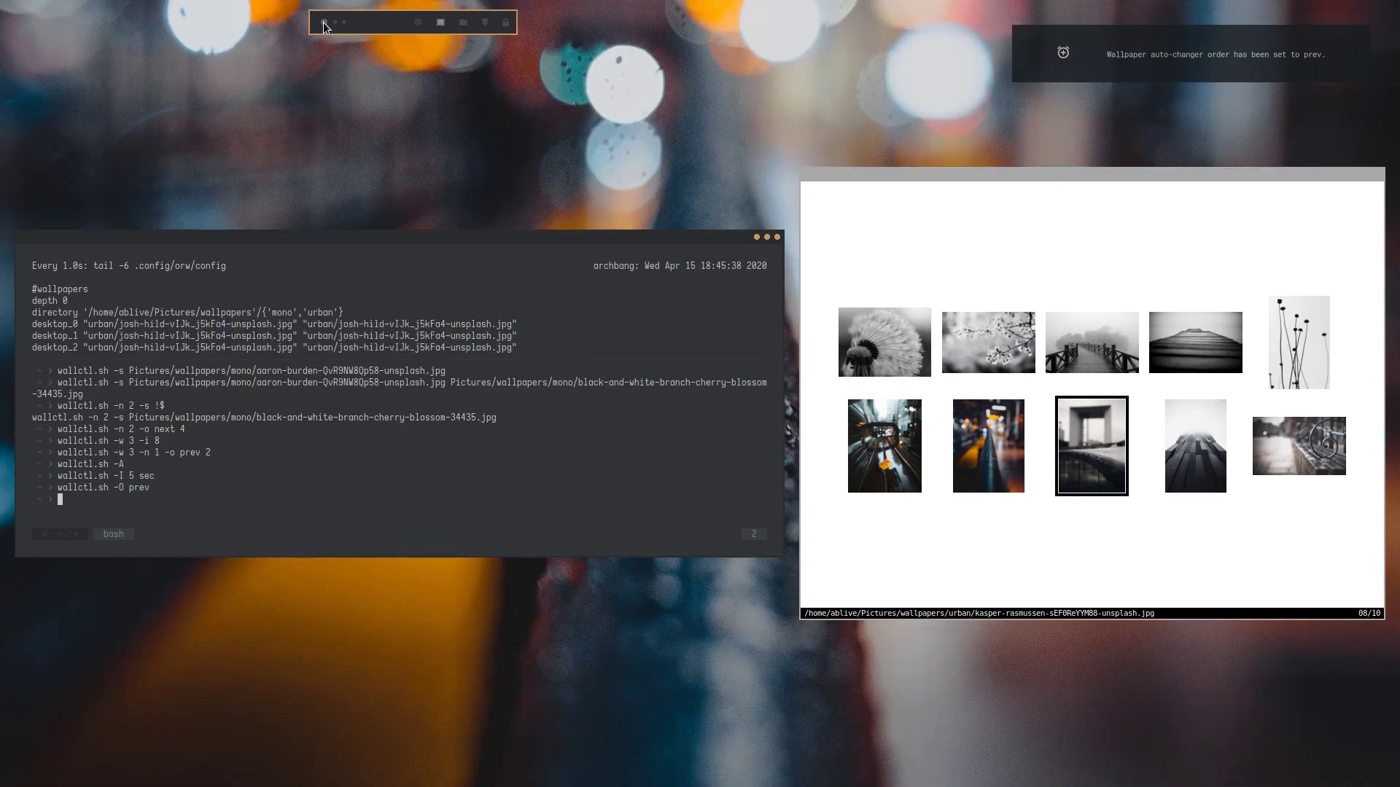
Step: Toggle the wallpaper auto-changer with the autochange option of the wallpapers menu
{"action": "left_click", "coordinate": [326, 23]}
{"action": "key", "text": "Up"}
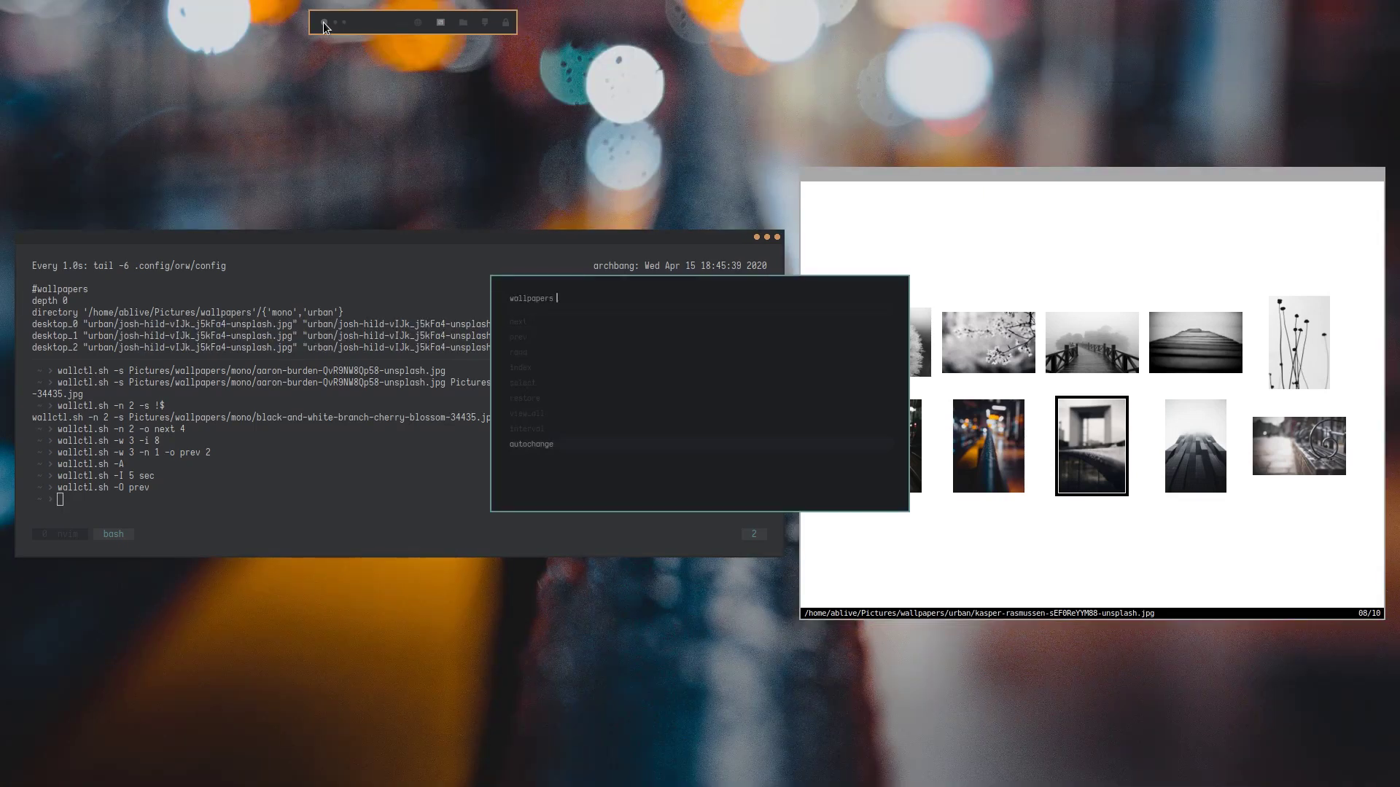
{"action": "key", "text": "Return"}
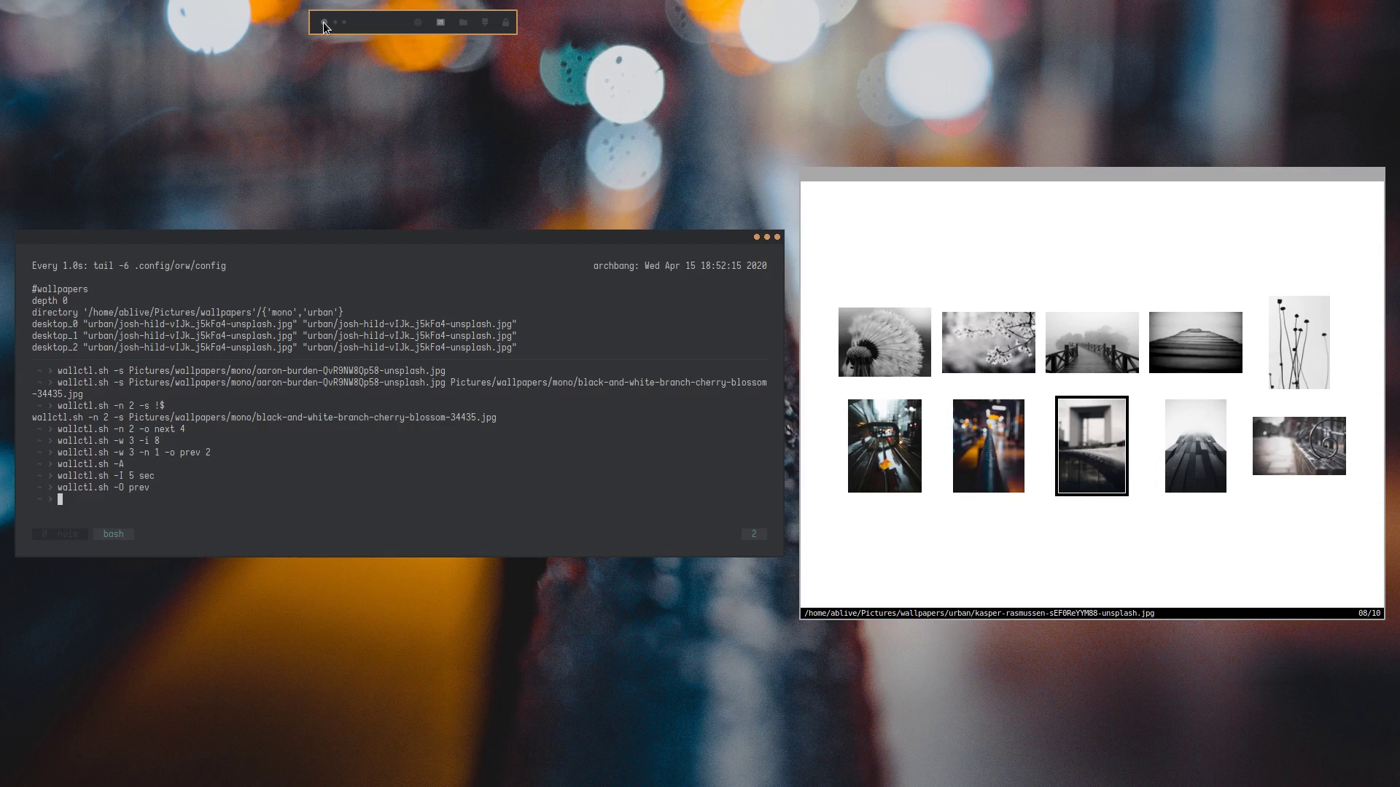
Step: Set the current workspace's wallpaper to urban/kasper-rasmussen-sEF0ReYYM88-unsplash.jpg using the select option of the rofi wallpapers launcher
{"action": "left_click", "coordinate": [325, 27]}
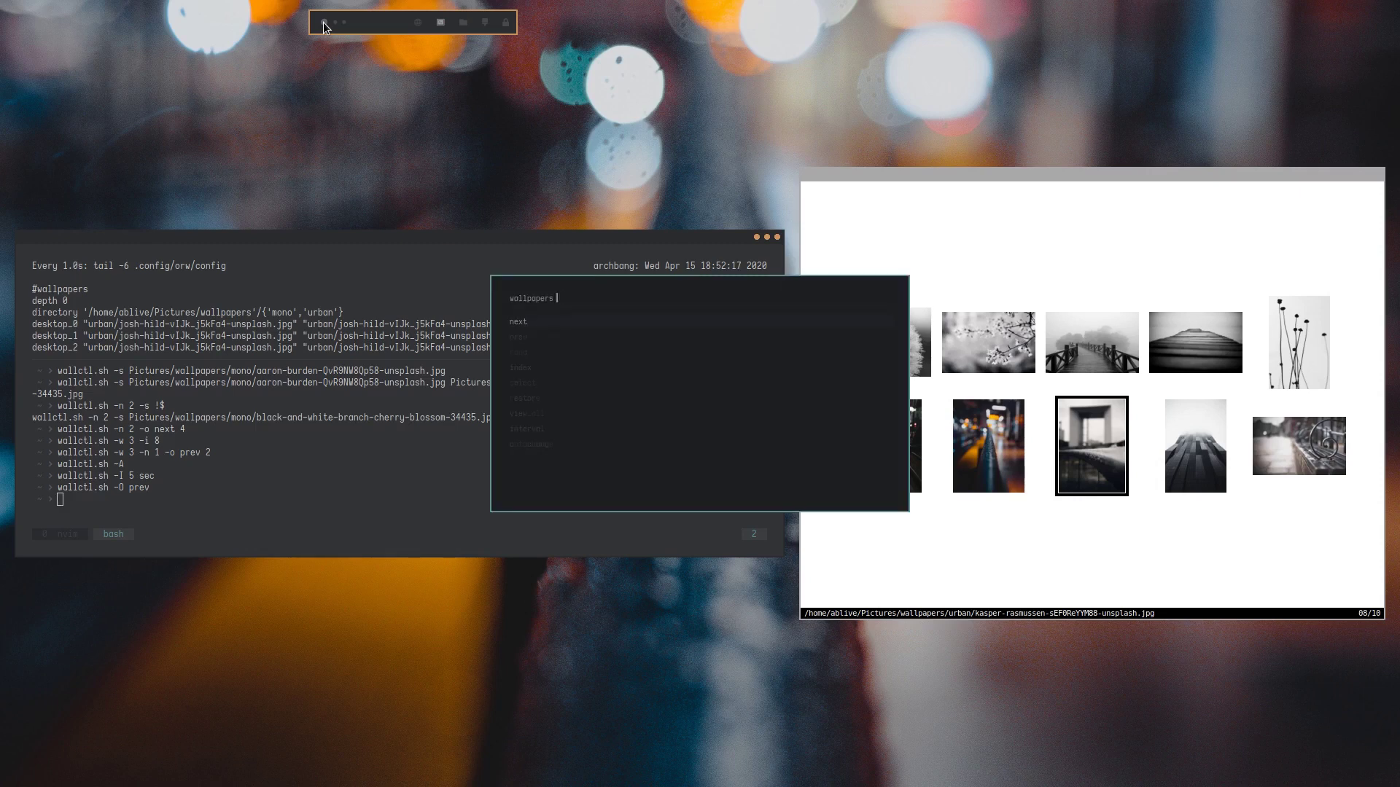
{"action": "type", "text": "sele"}
{"action": "key", "text": "Return"}
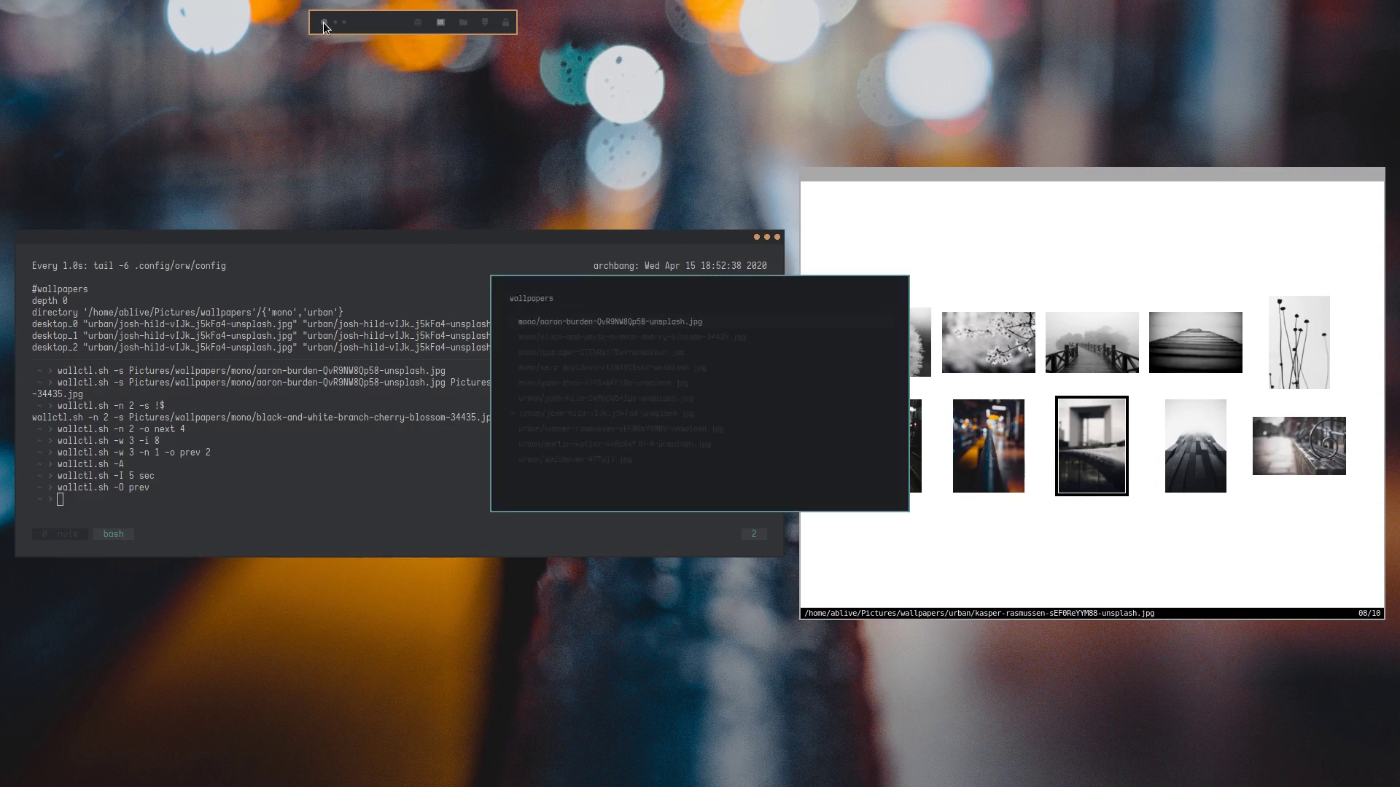
{"action": "key", "text": "Down"}
{"action": "key", "text": "Down"}
{"action": "key", "text": "Down"}
{"action": "key", "text": "Down"}
{"action": "key", "text": "Down"}
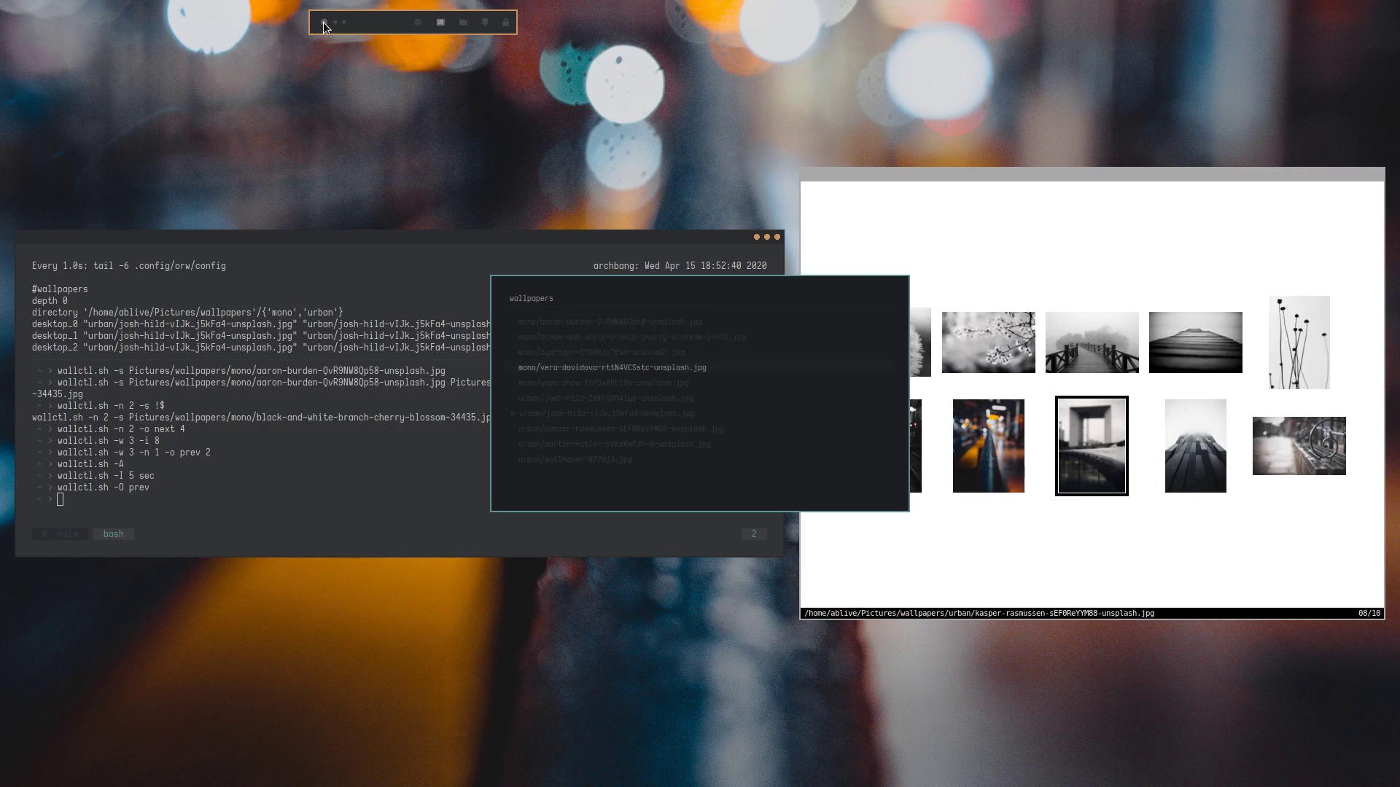
{"action": "key", "text": "Down"}
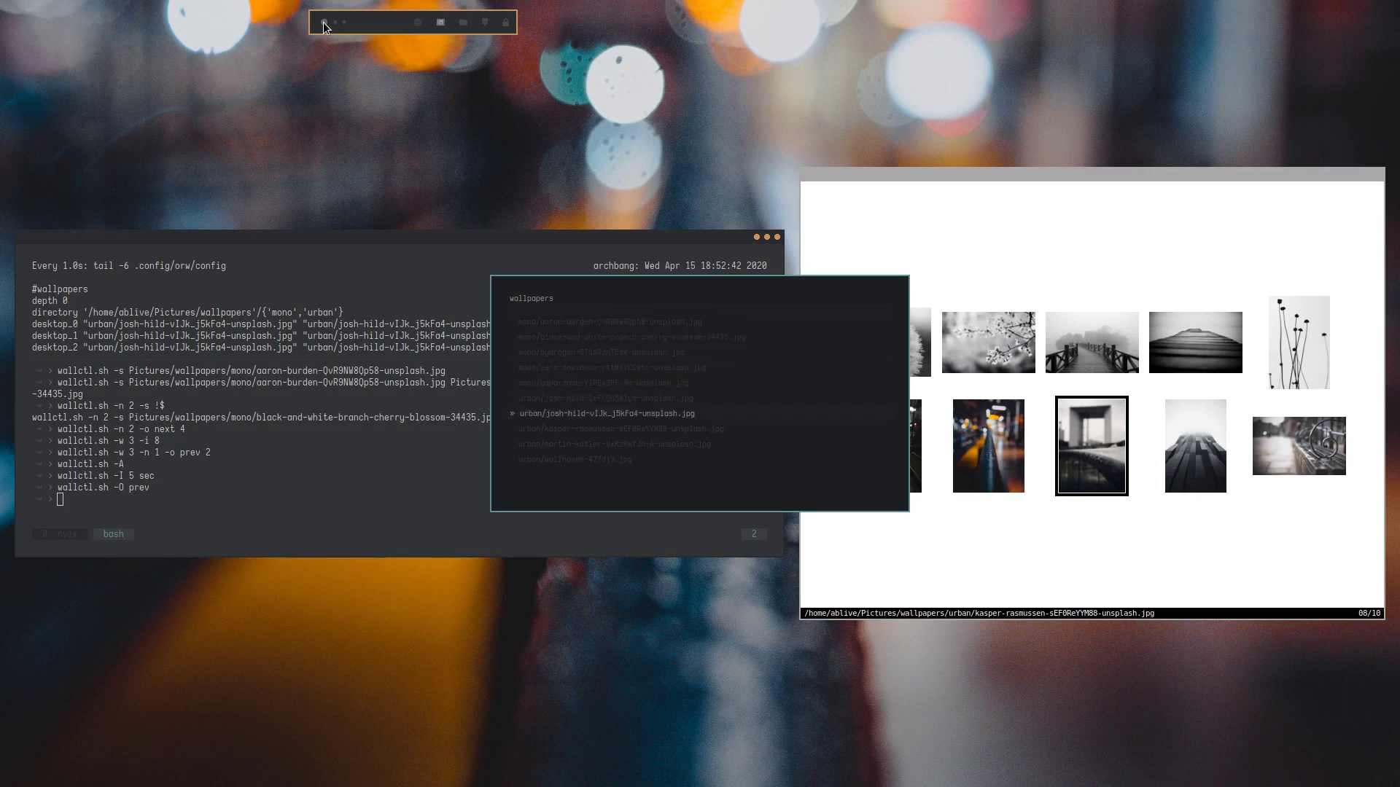
{"action": "key", "text": "Down"}
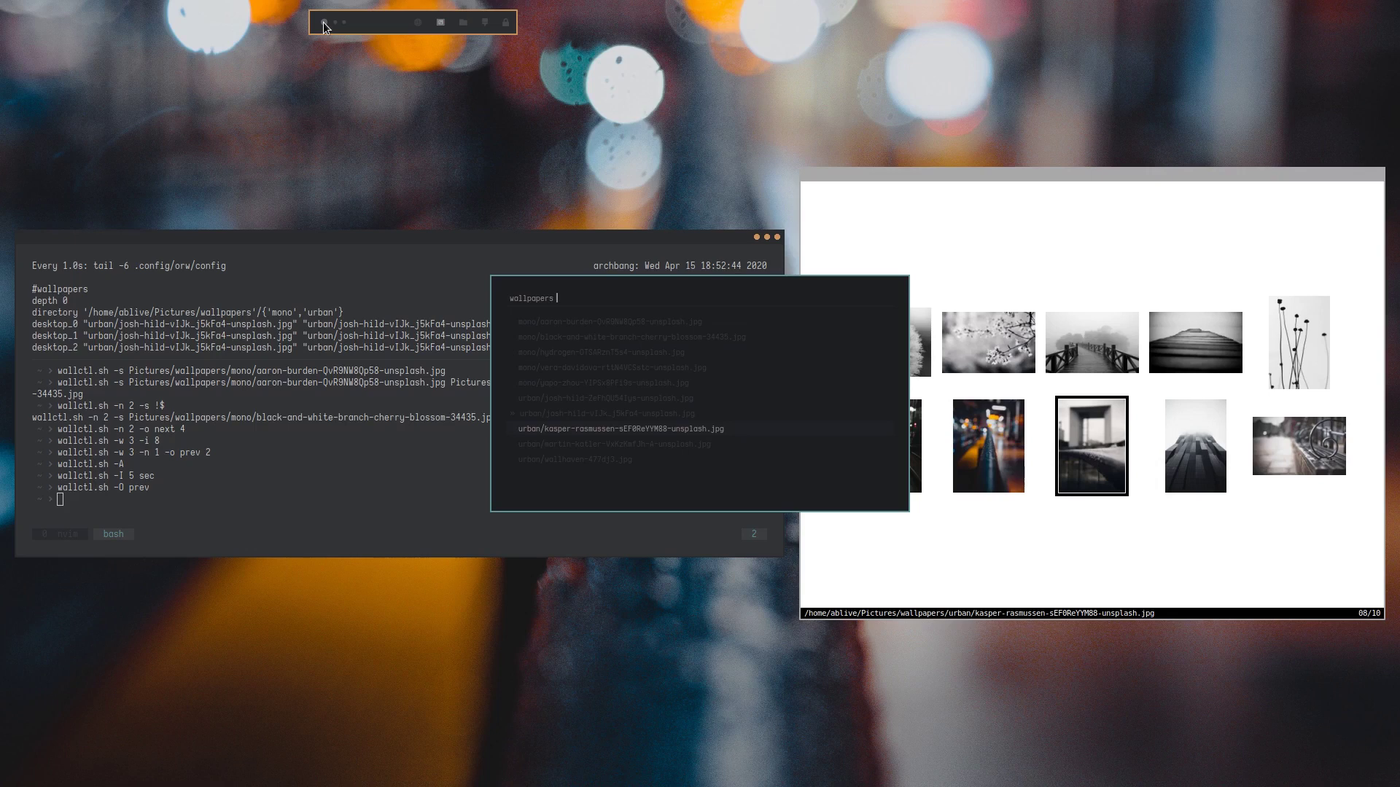
{"action": "key", "text": "Return"}
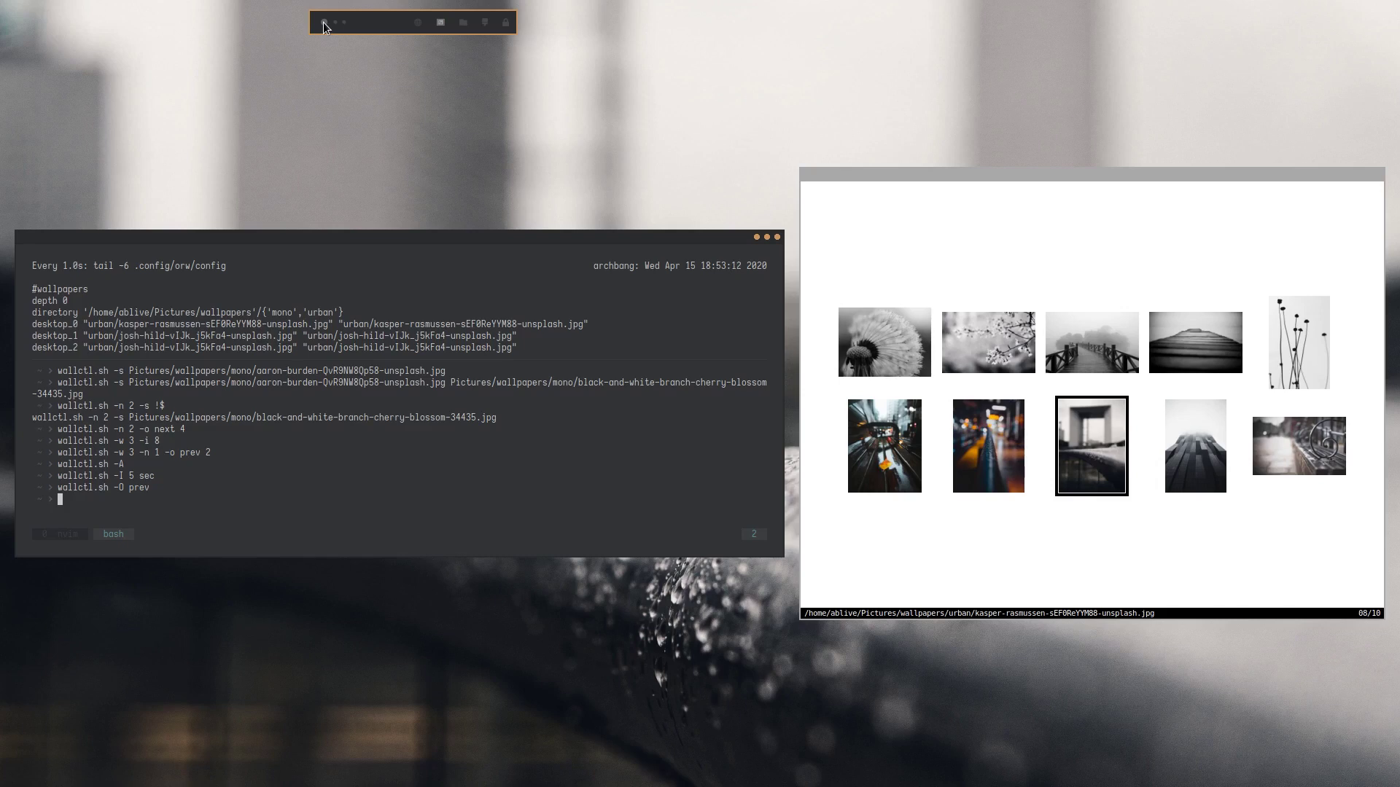
Step: Set the current workspace's wallpaper to urban/josh-hild-vIJk_j5kFa4-unsplash.jpg using the desktop's WALLS select_wall list
{"action": "right_click", "coordinate": [194, 18]}
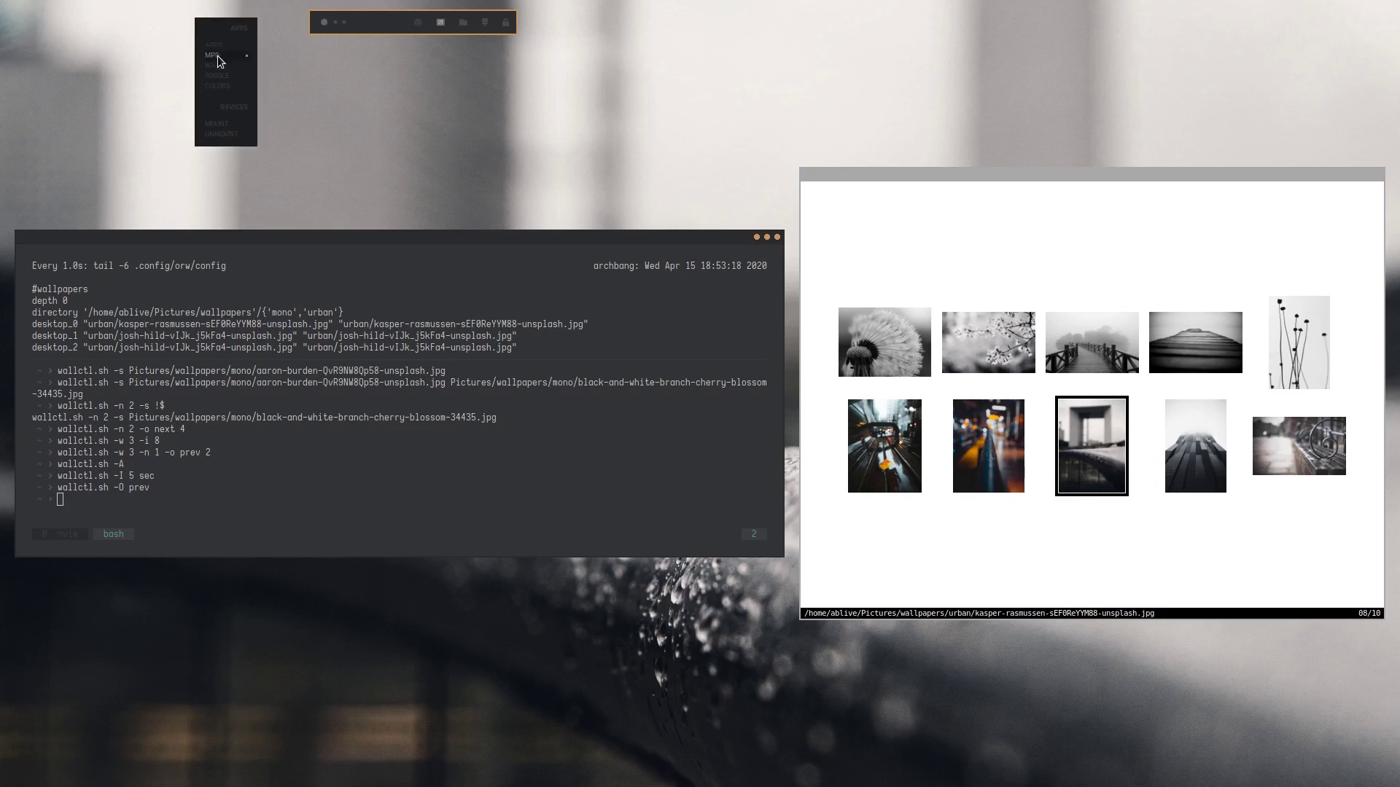
{"action": "mouse_move", "coordinate": [221, 64]}
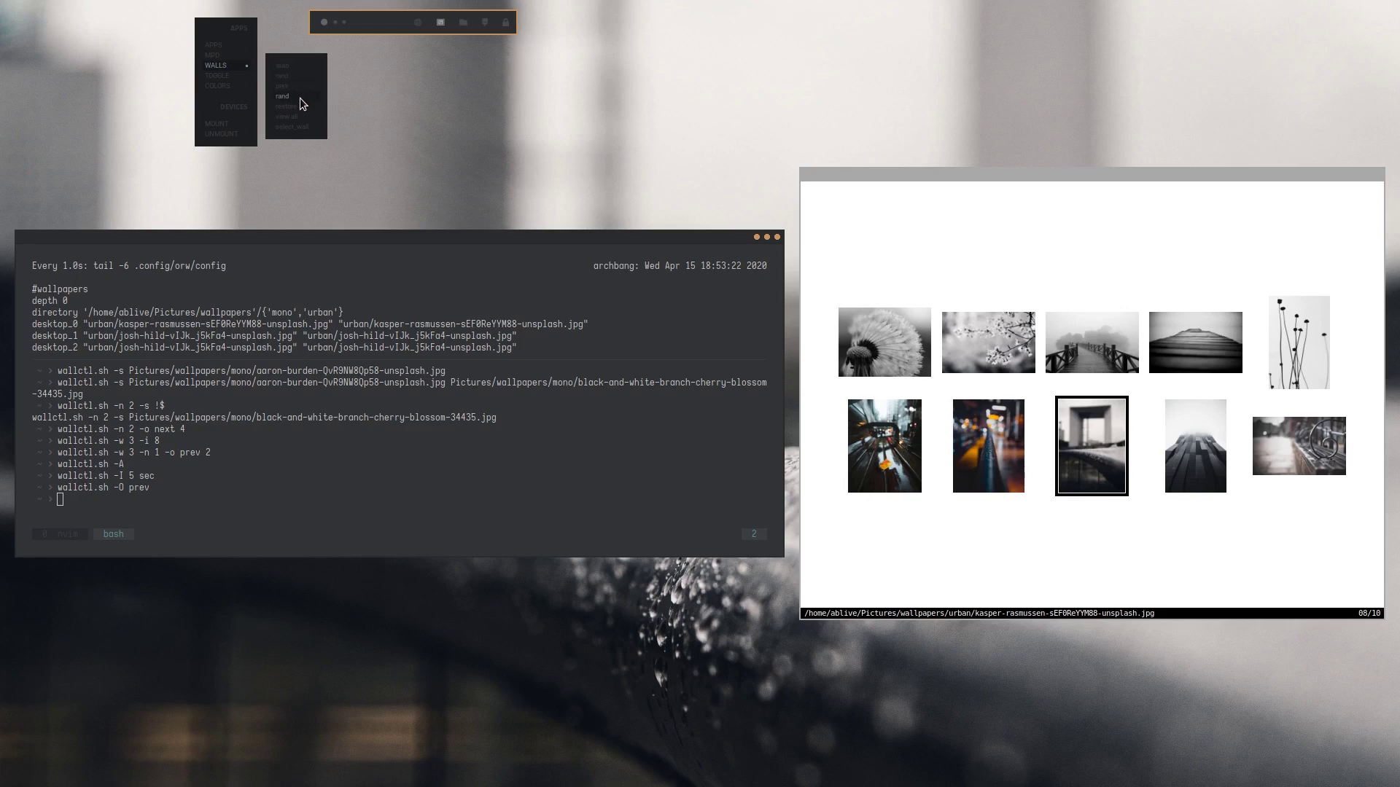
{"action": "mouse_move", "coordinate": [300, 129]}
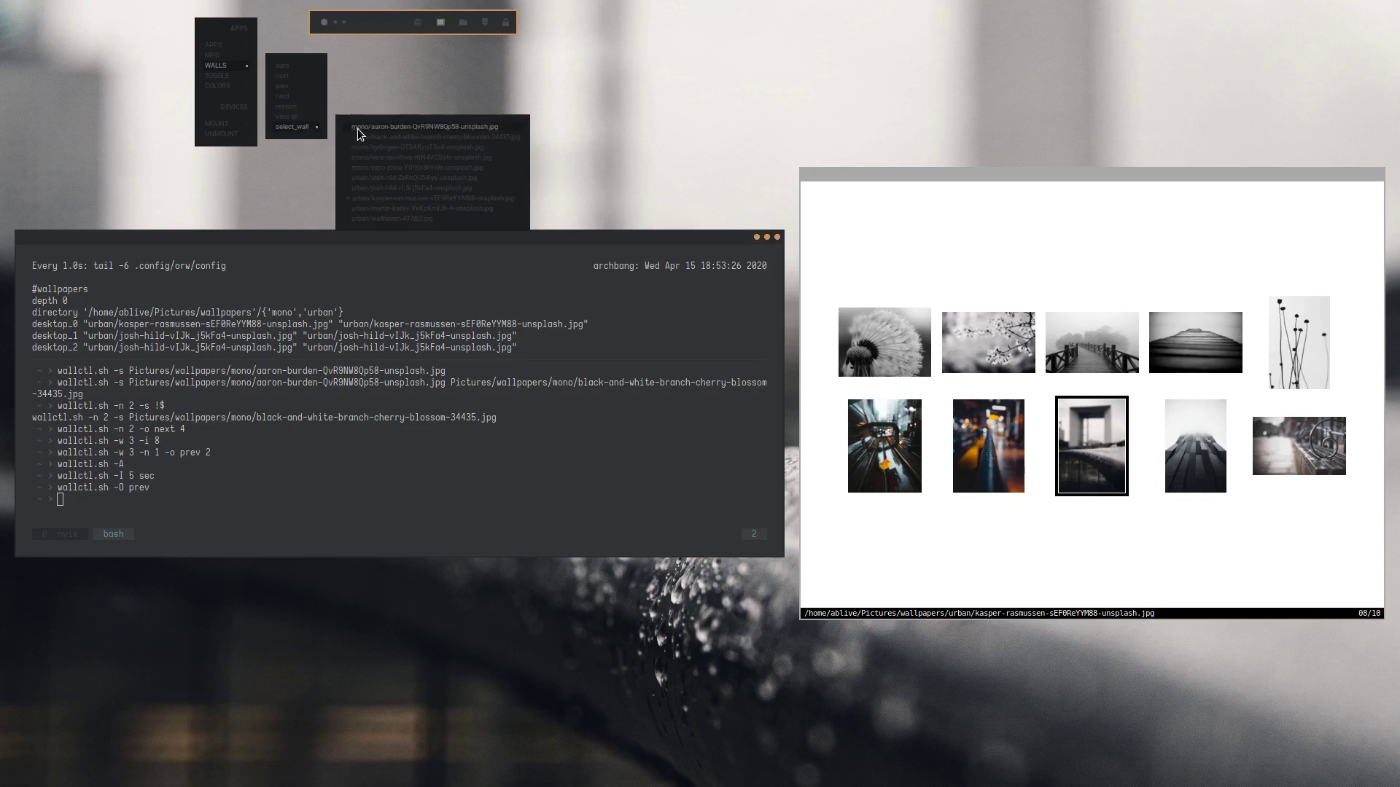
{"action": "left_click", "coordinate": [374, 188]}
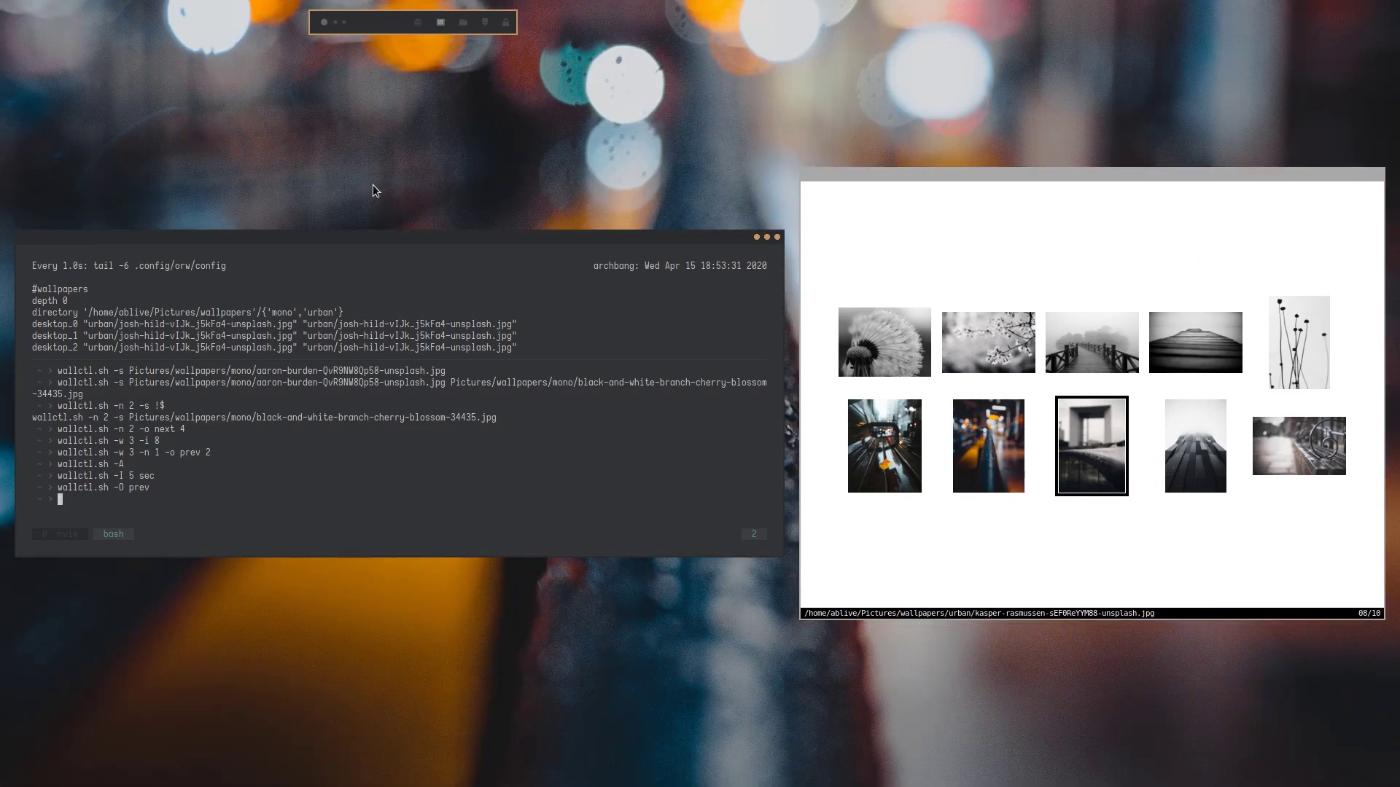